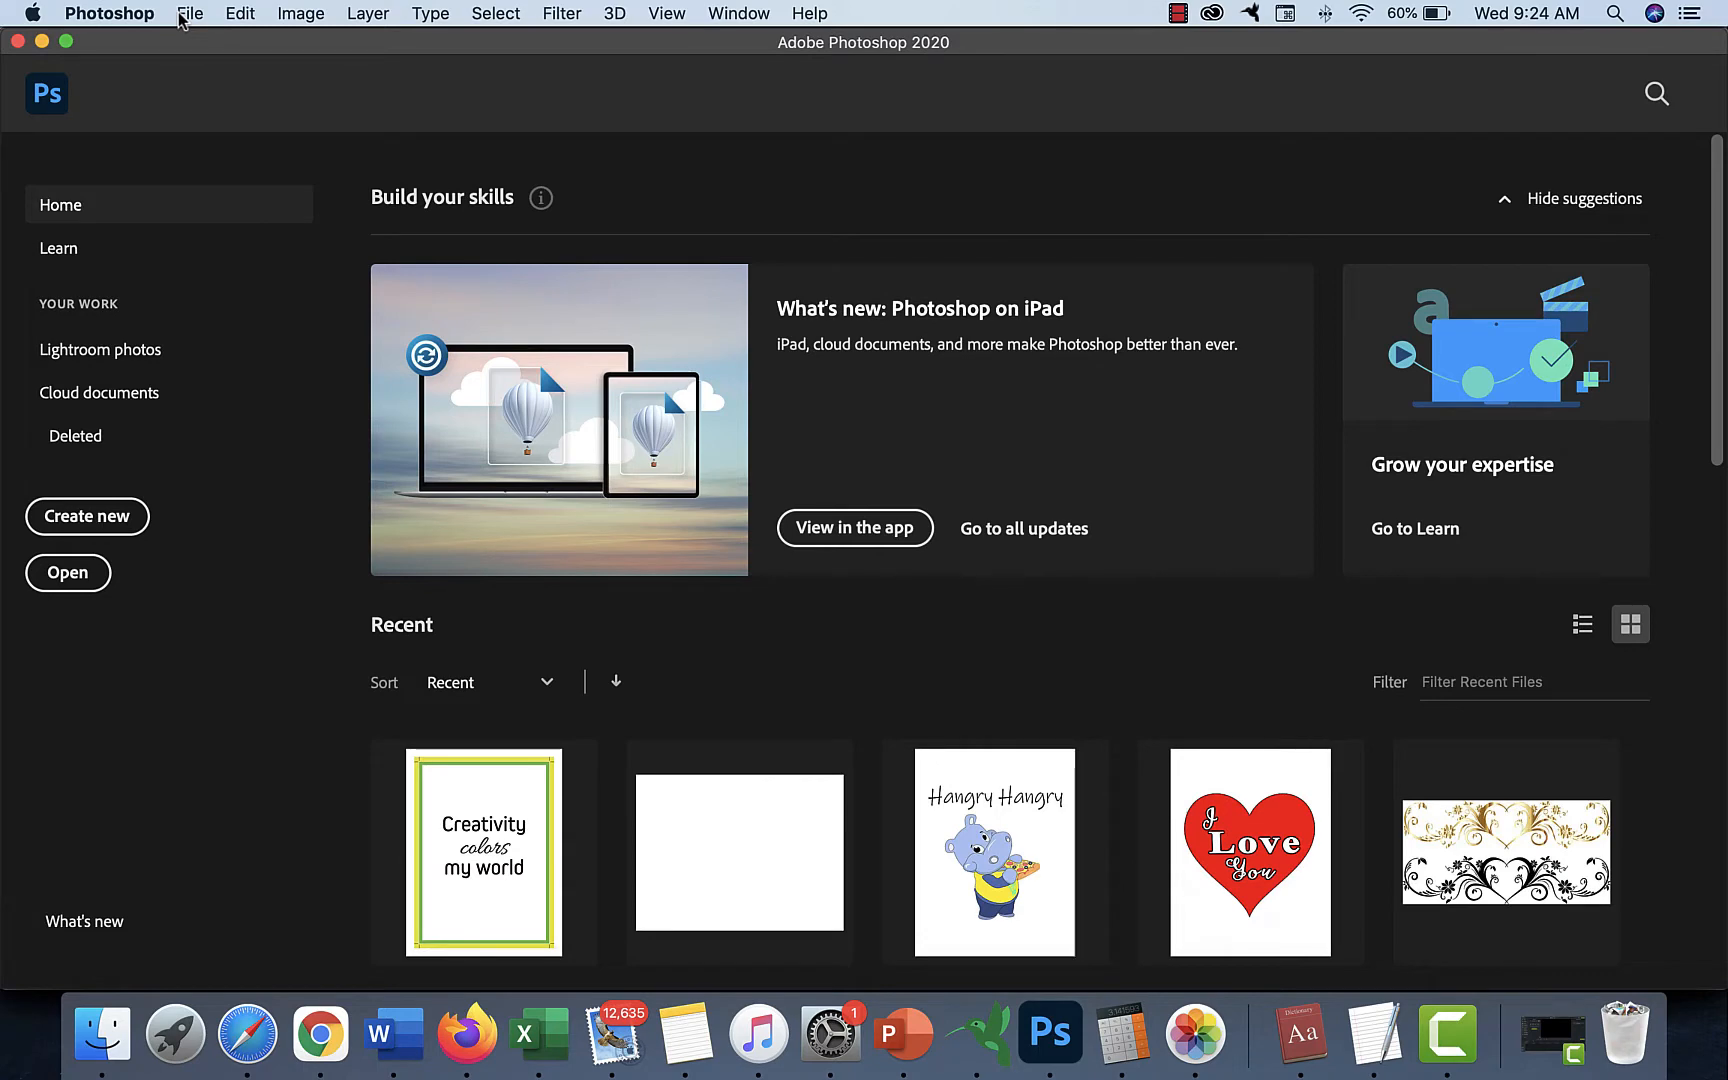
Step: Bring up the dialog for opening a file and go up to the creativity-sayings folder
left_click(181, 14)
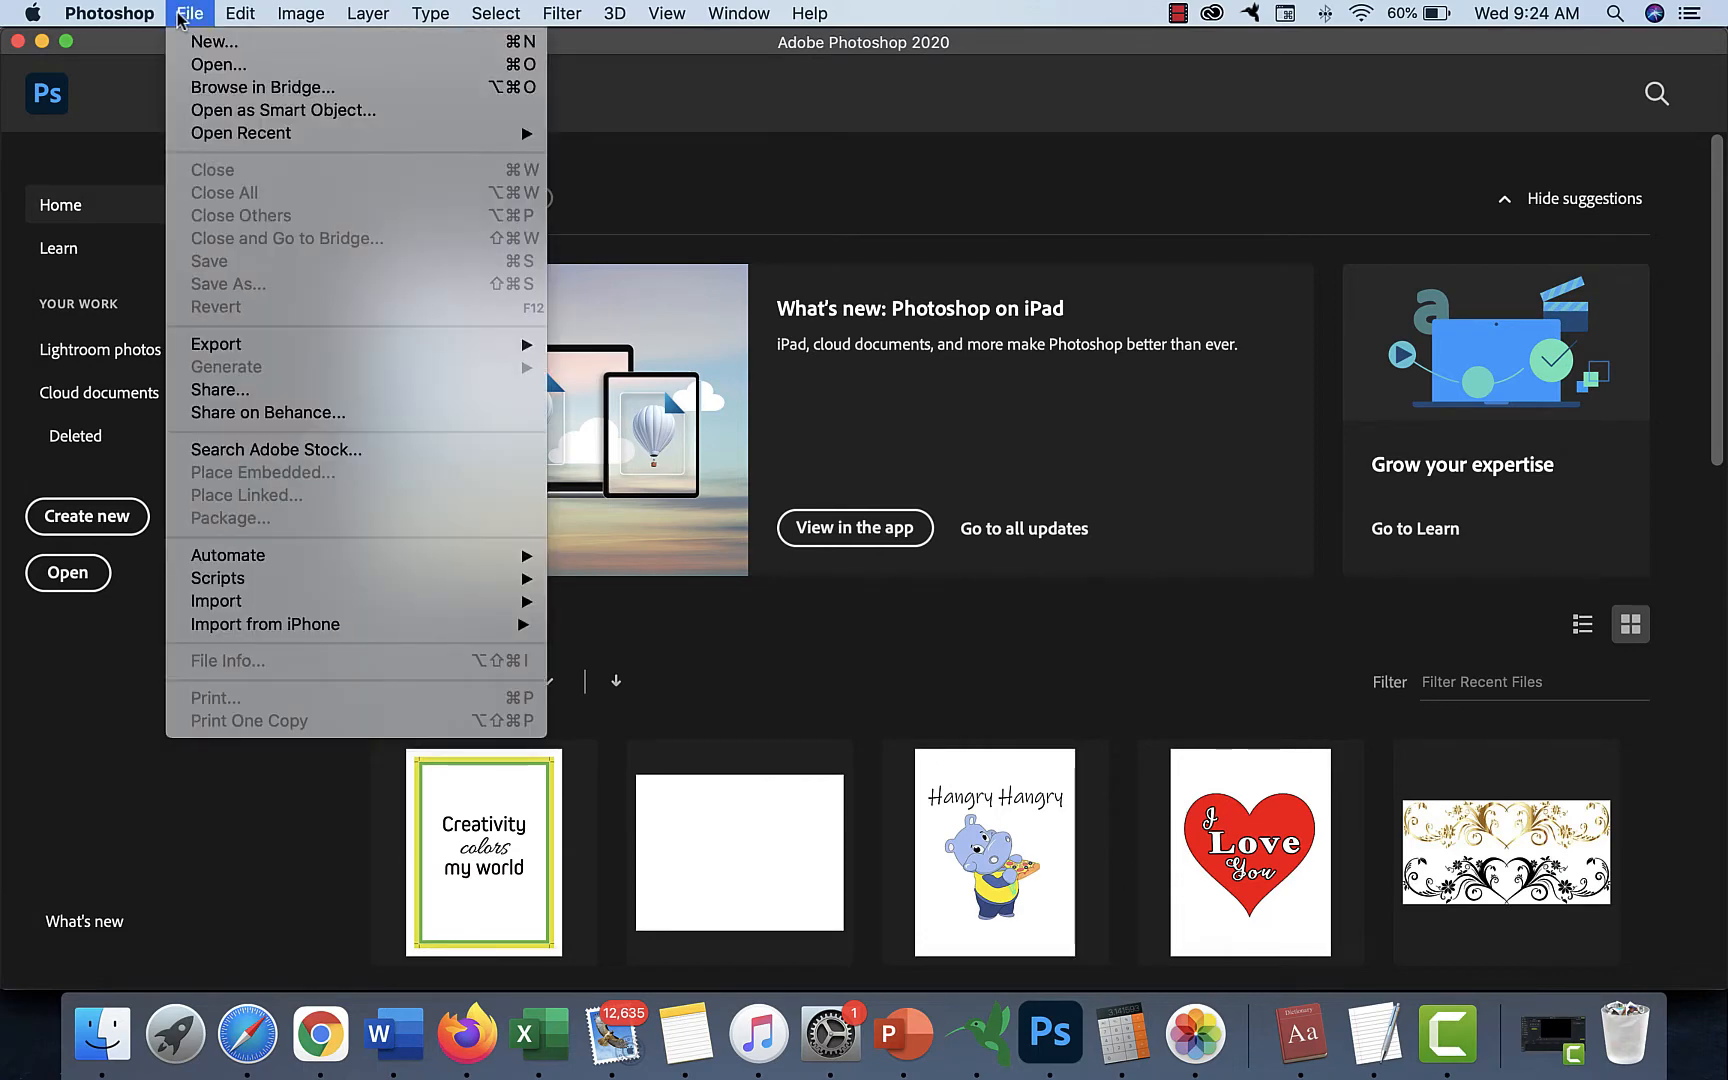
left_click(212, 70)
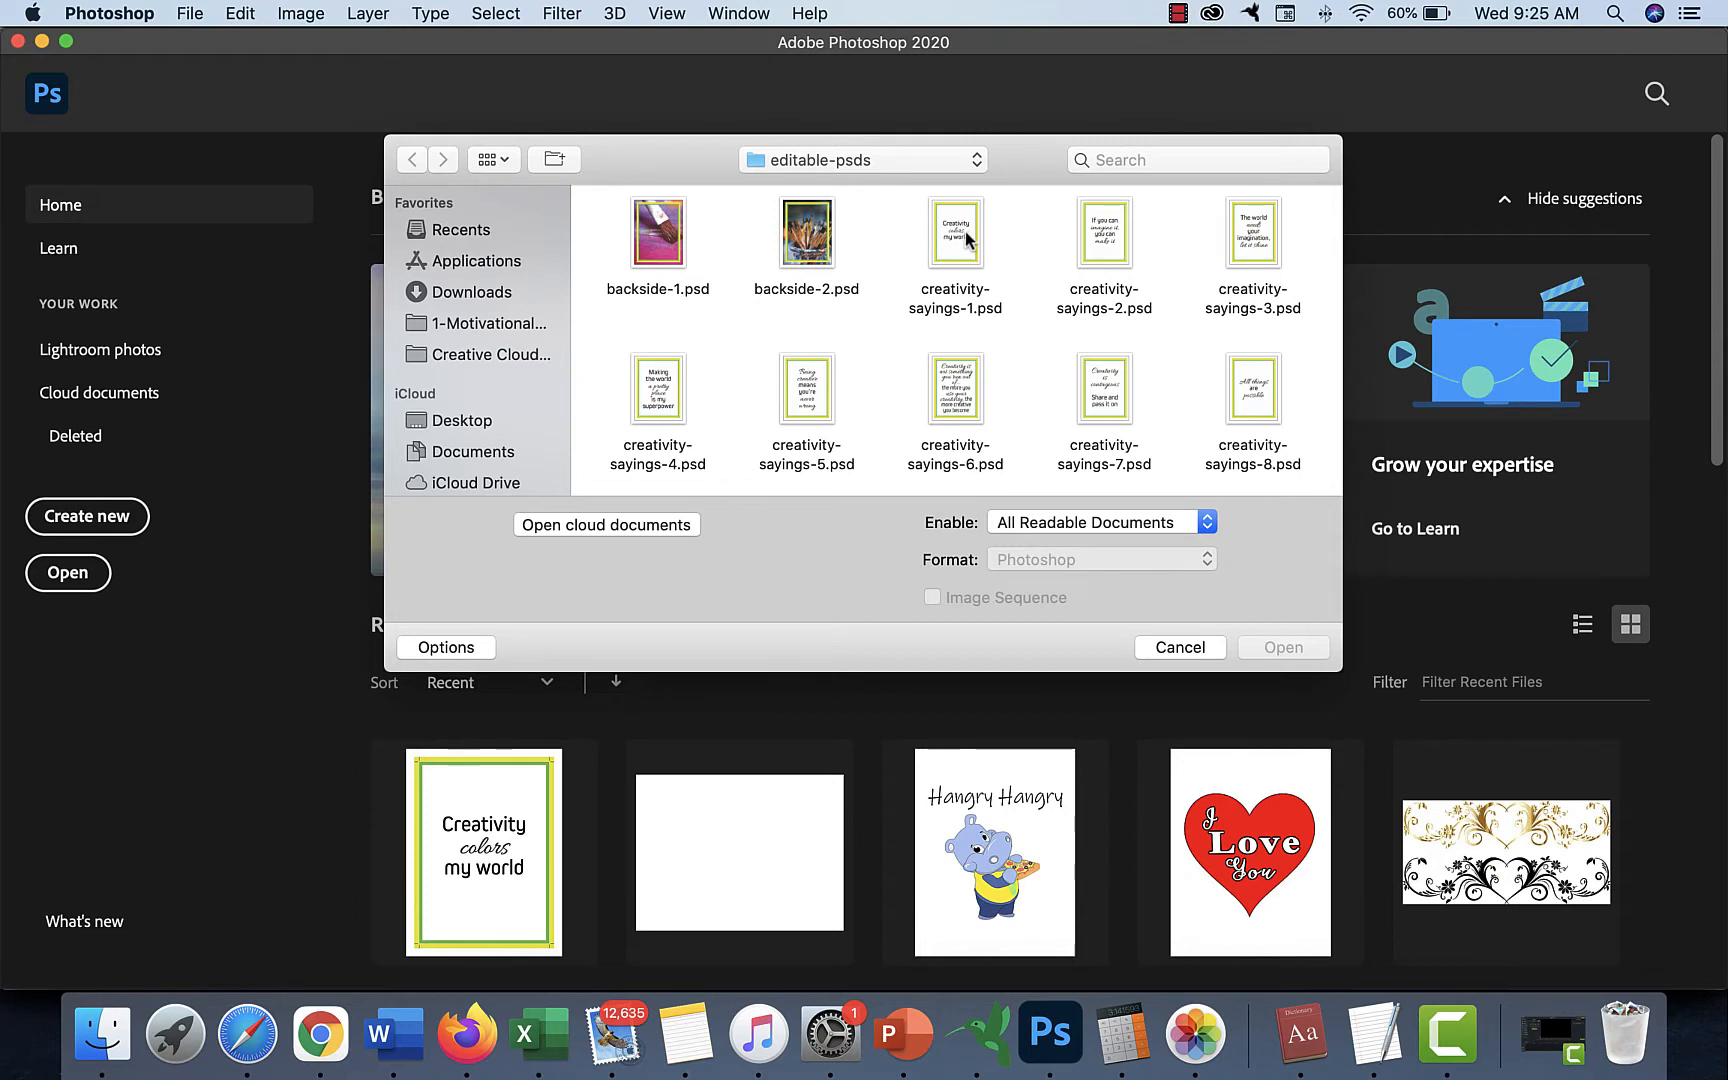
left_click(864, 163)
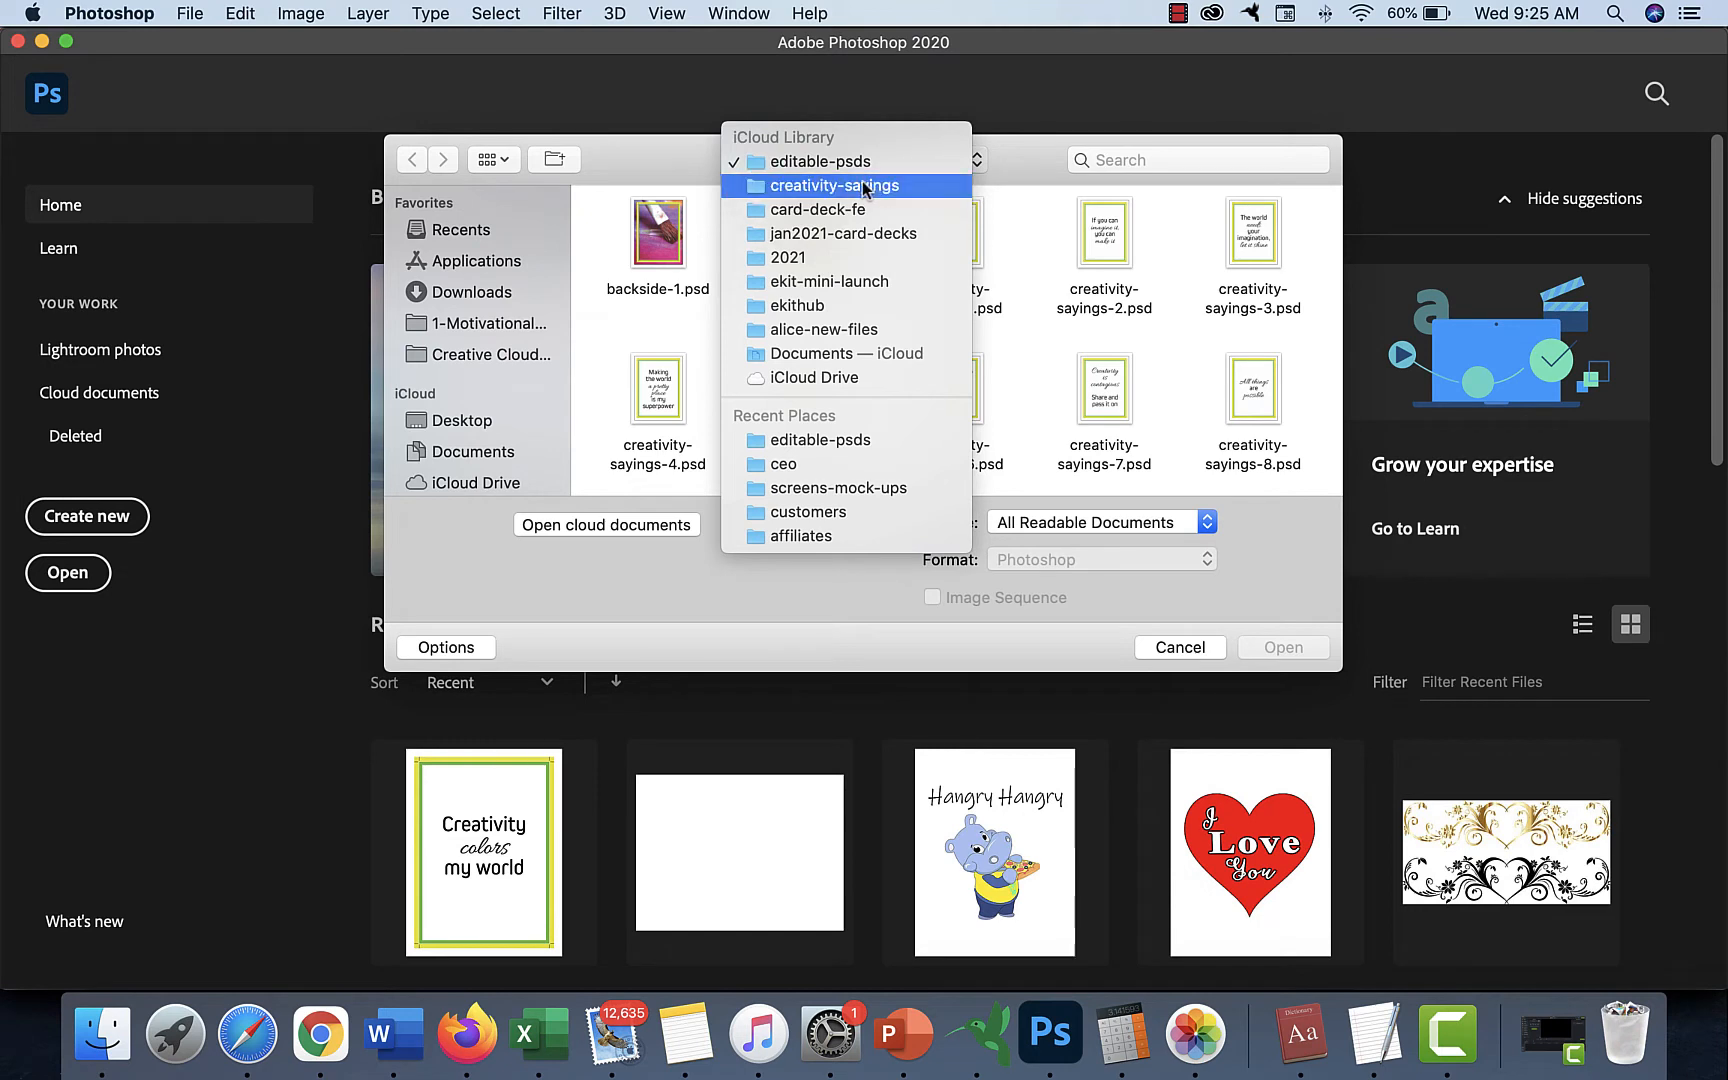
left_click(863, 185)
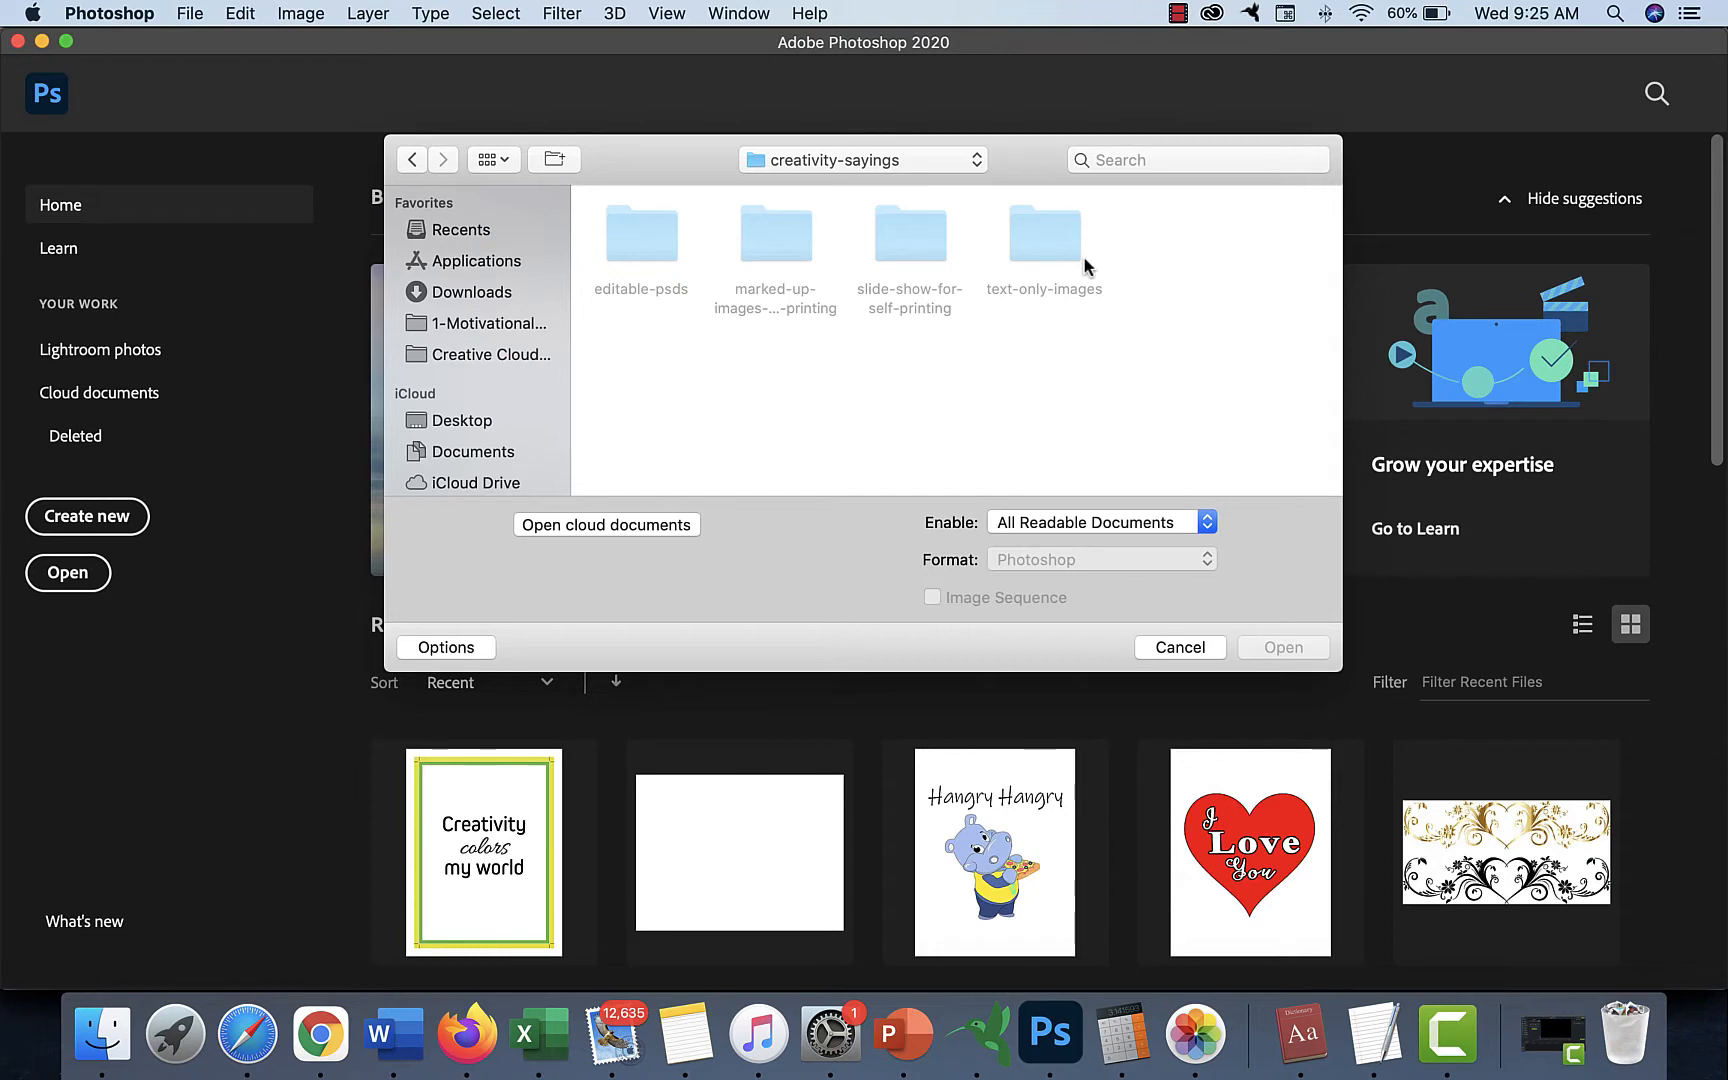
Step: Look over the subfolders for marked-up images, the self-printing slide show and text-only images
left_click(779, 241)
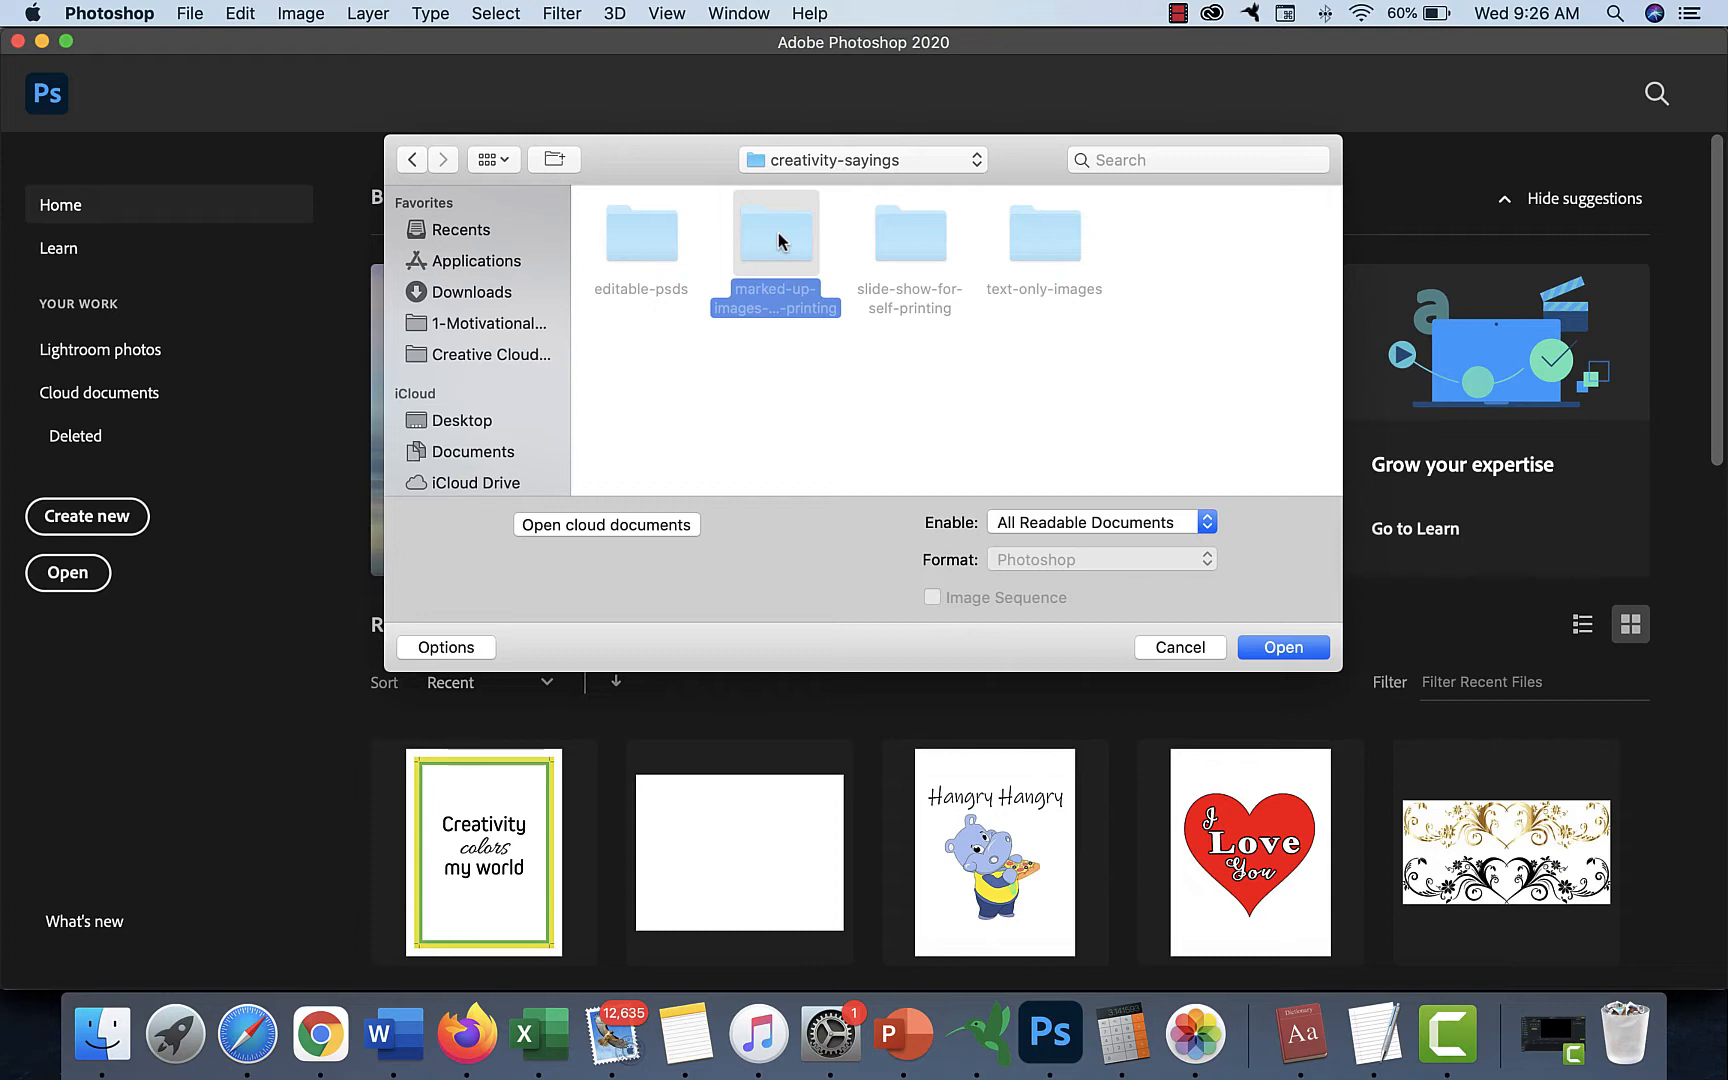
left_click(912, 231)
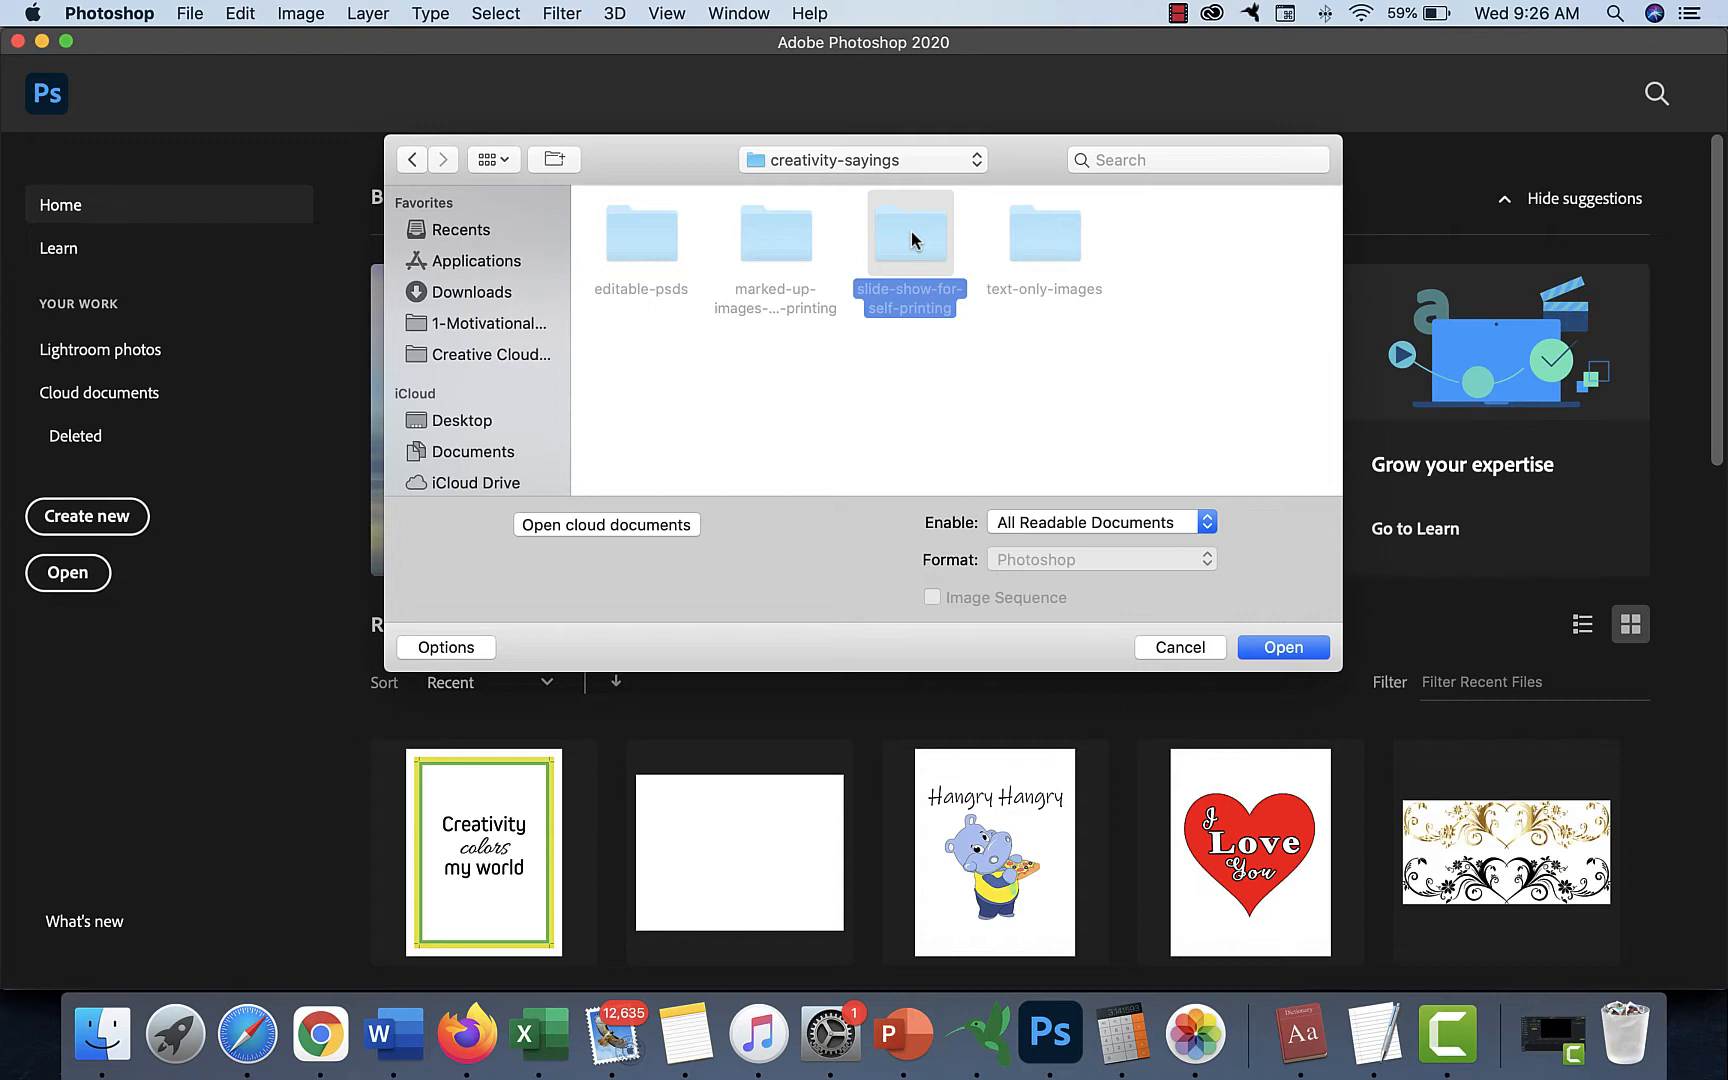
left_click(1054, 235)
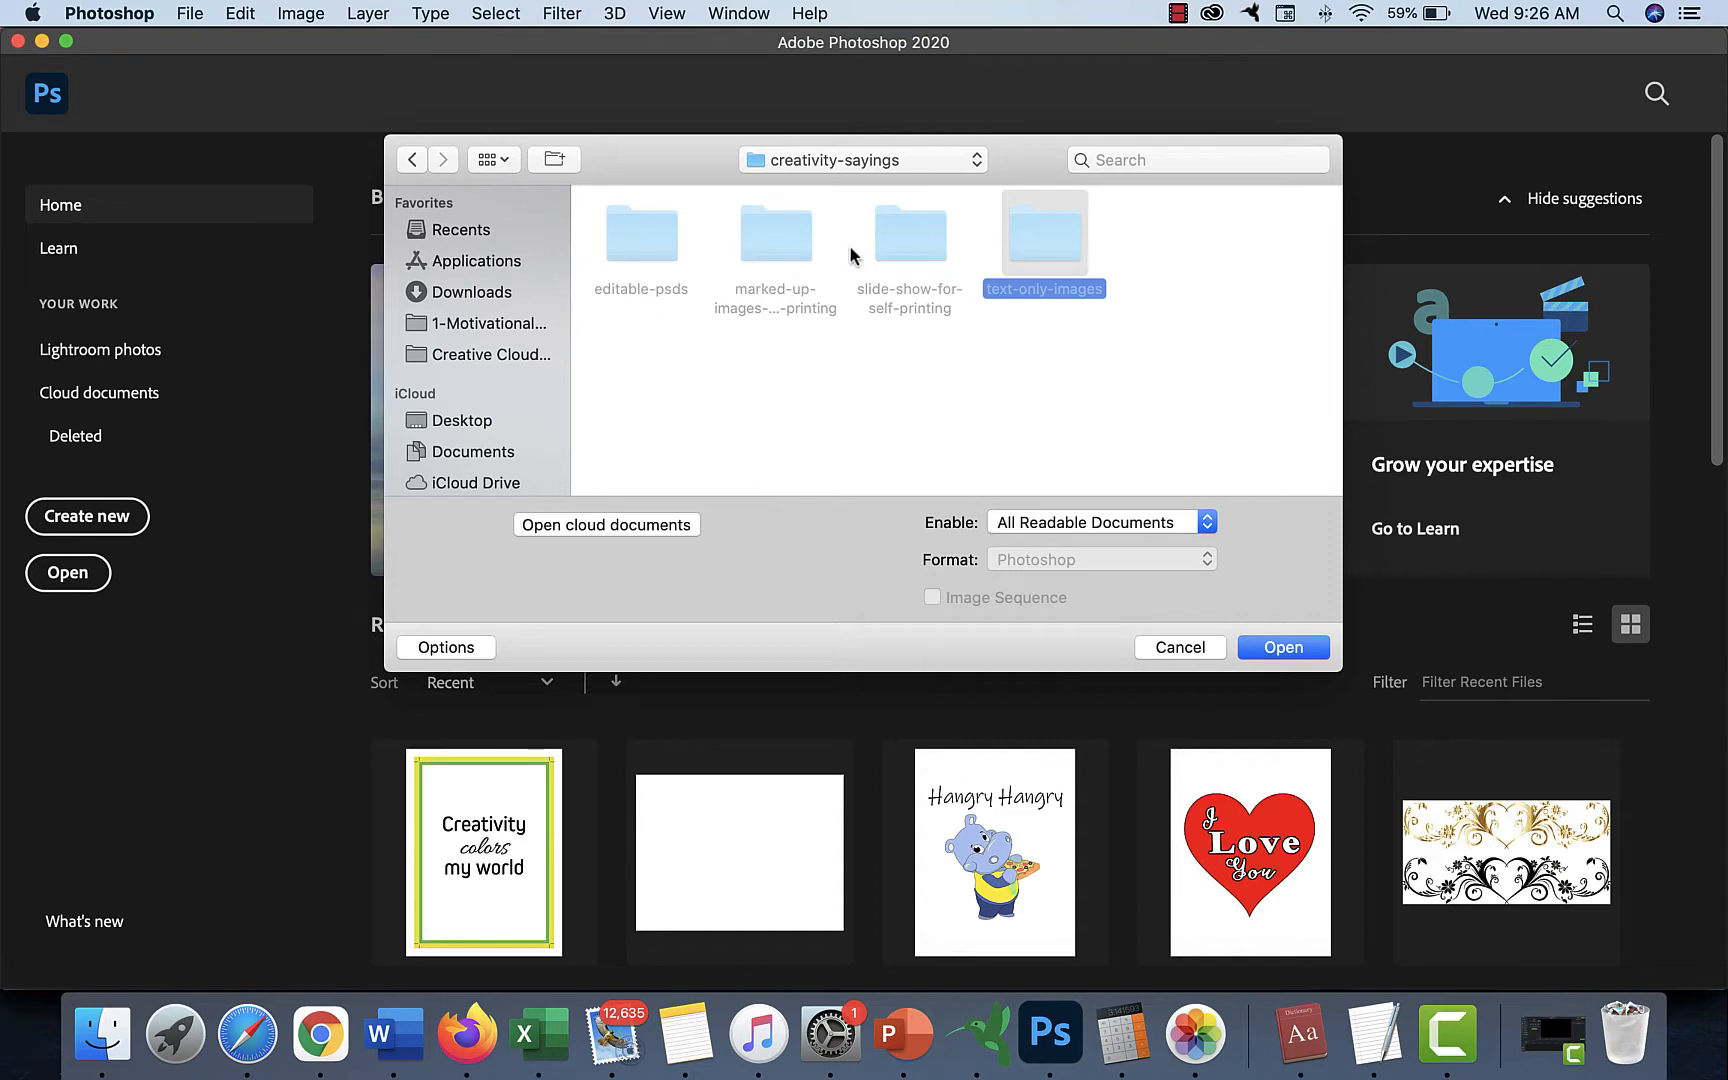
left_click(750, 246)
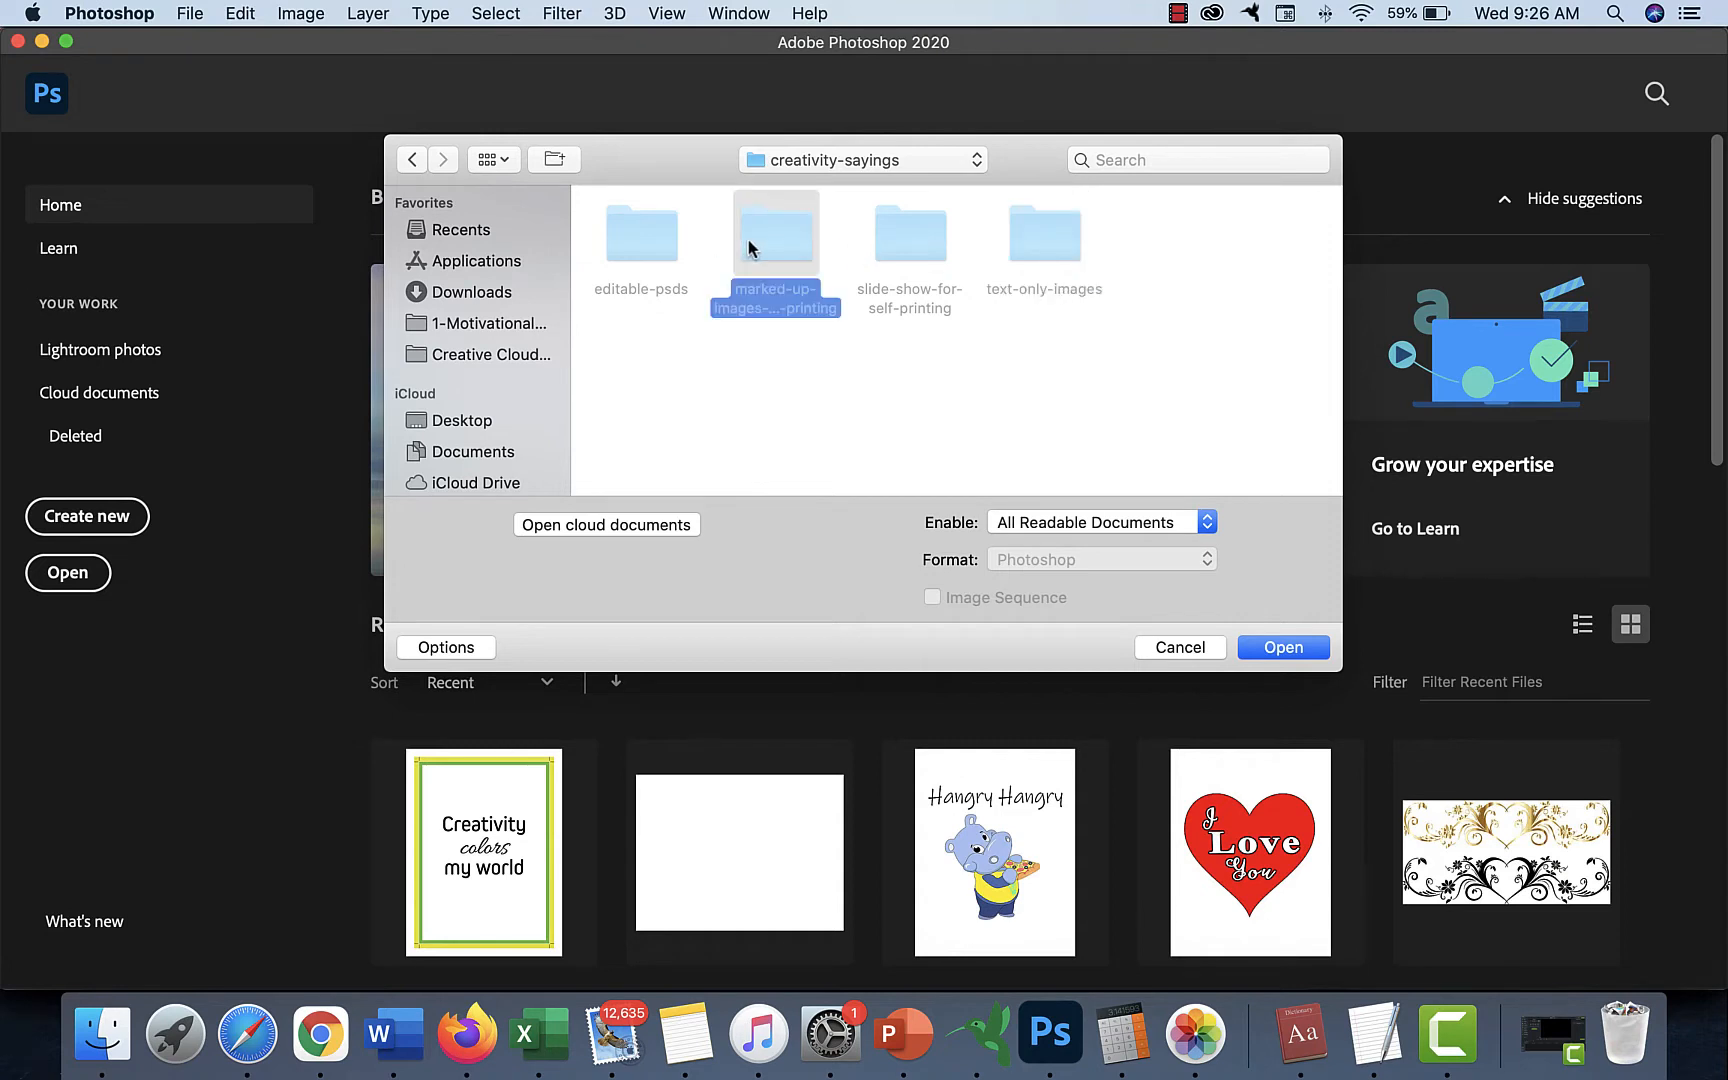
left_click(1047, 265)
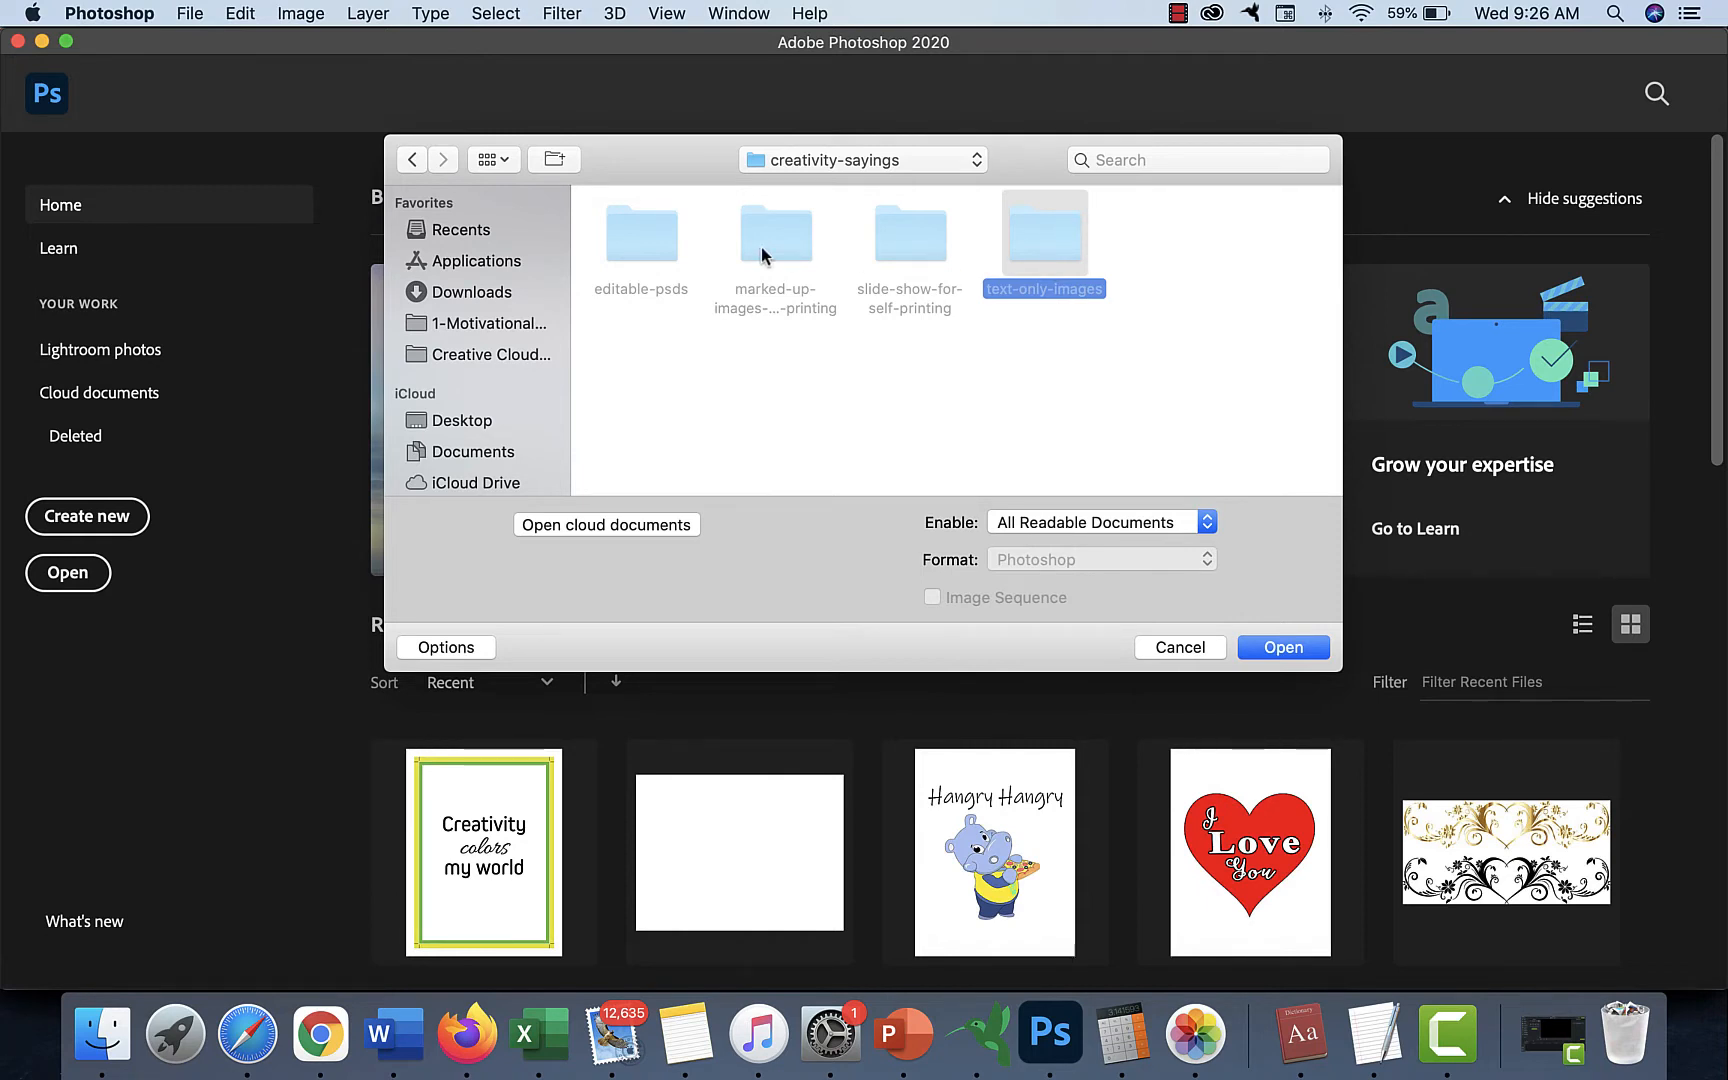
Step: Open creativity-sayings-1.psd from the editable-psds folder and update its text layers
left_click(643, 246)
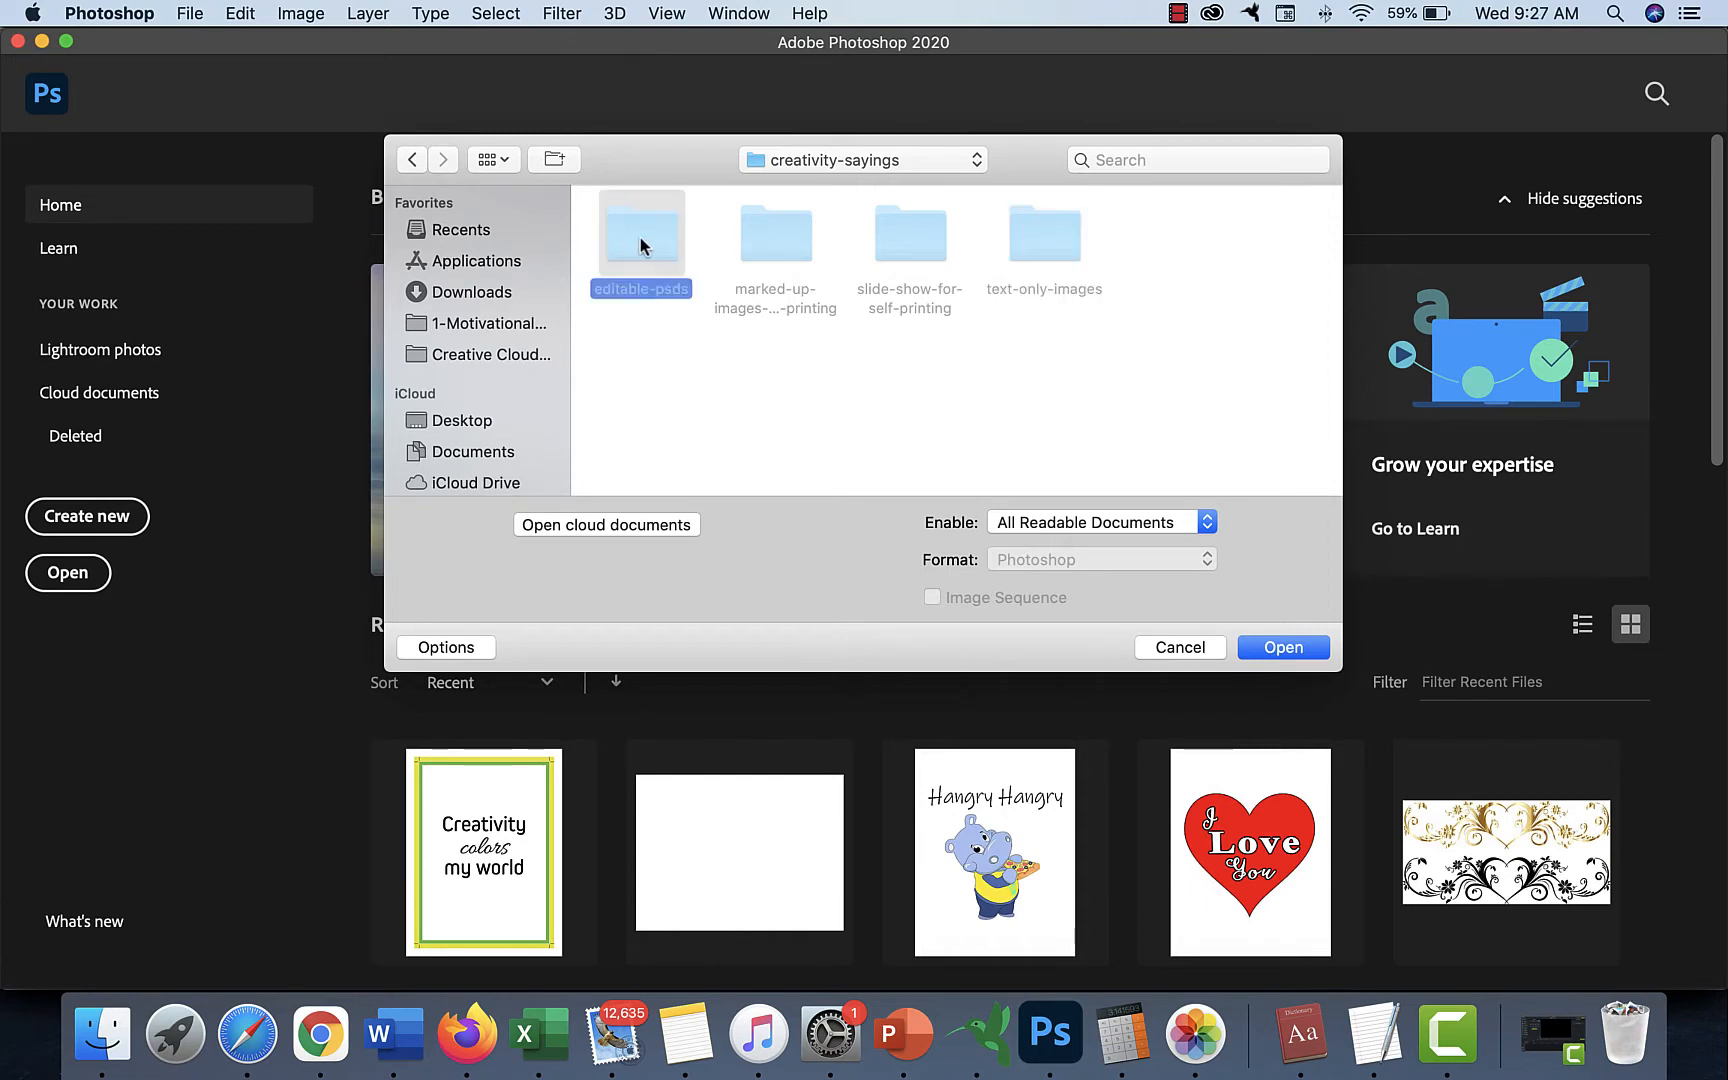
double_click(641, 238)
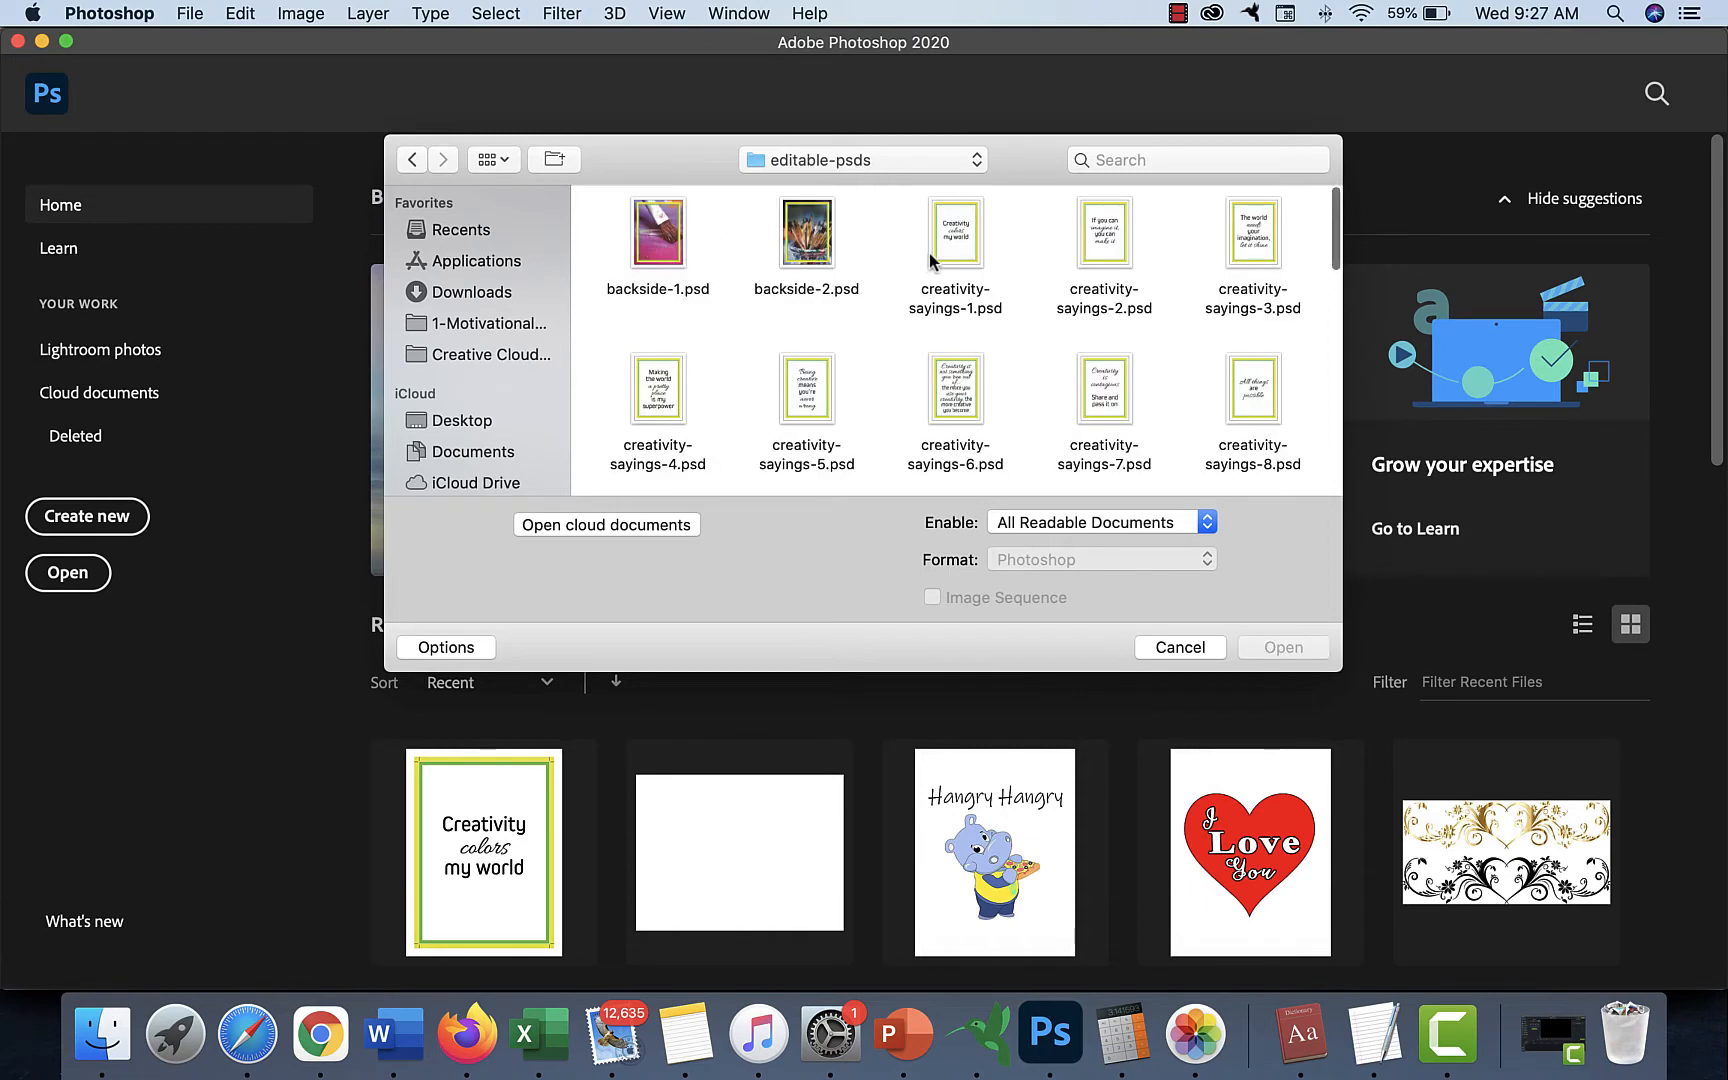
double_click(959, 245)
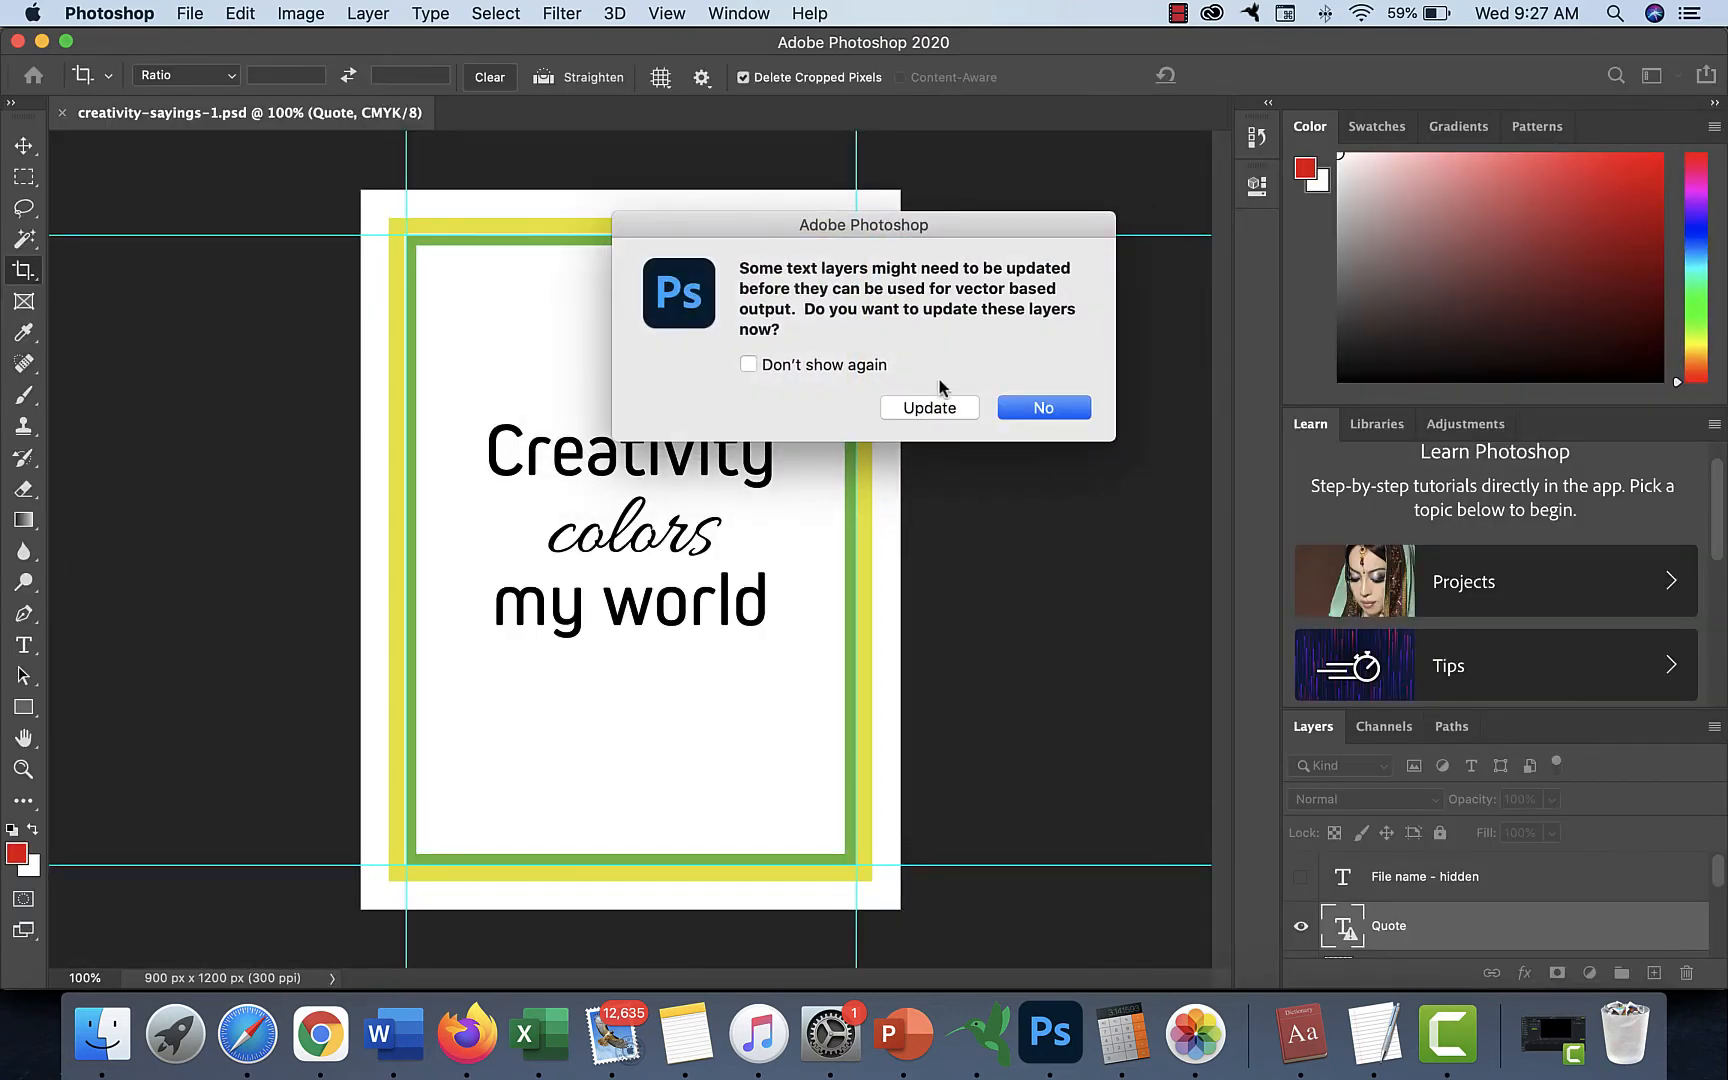
left_click(915, 410)
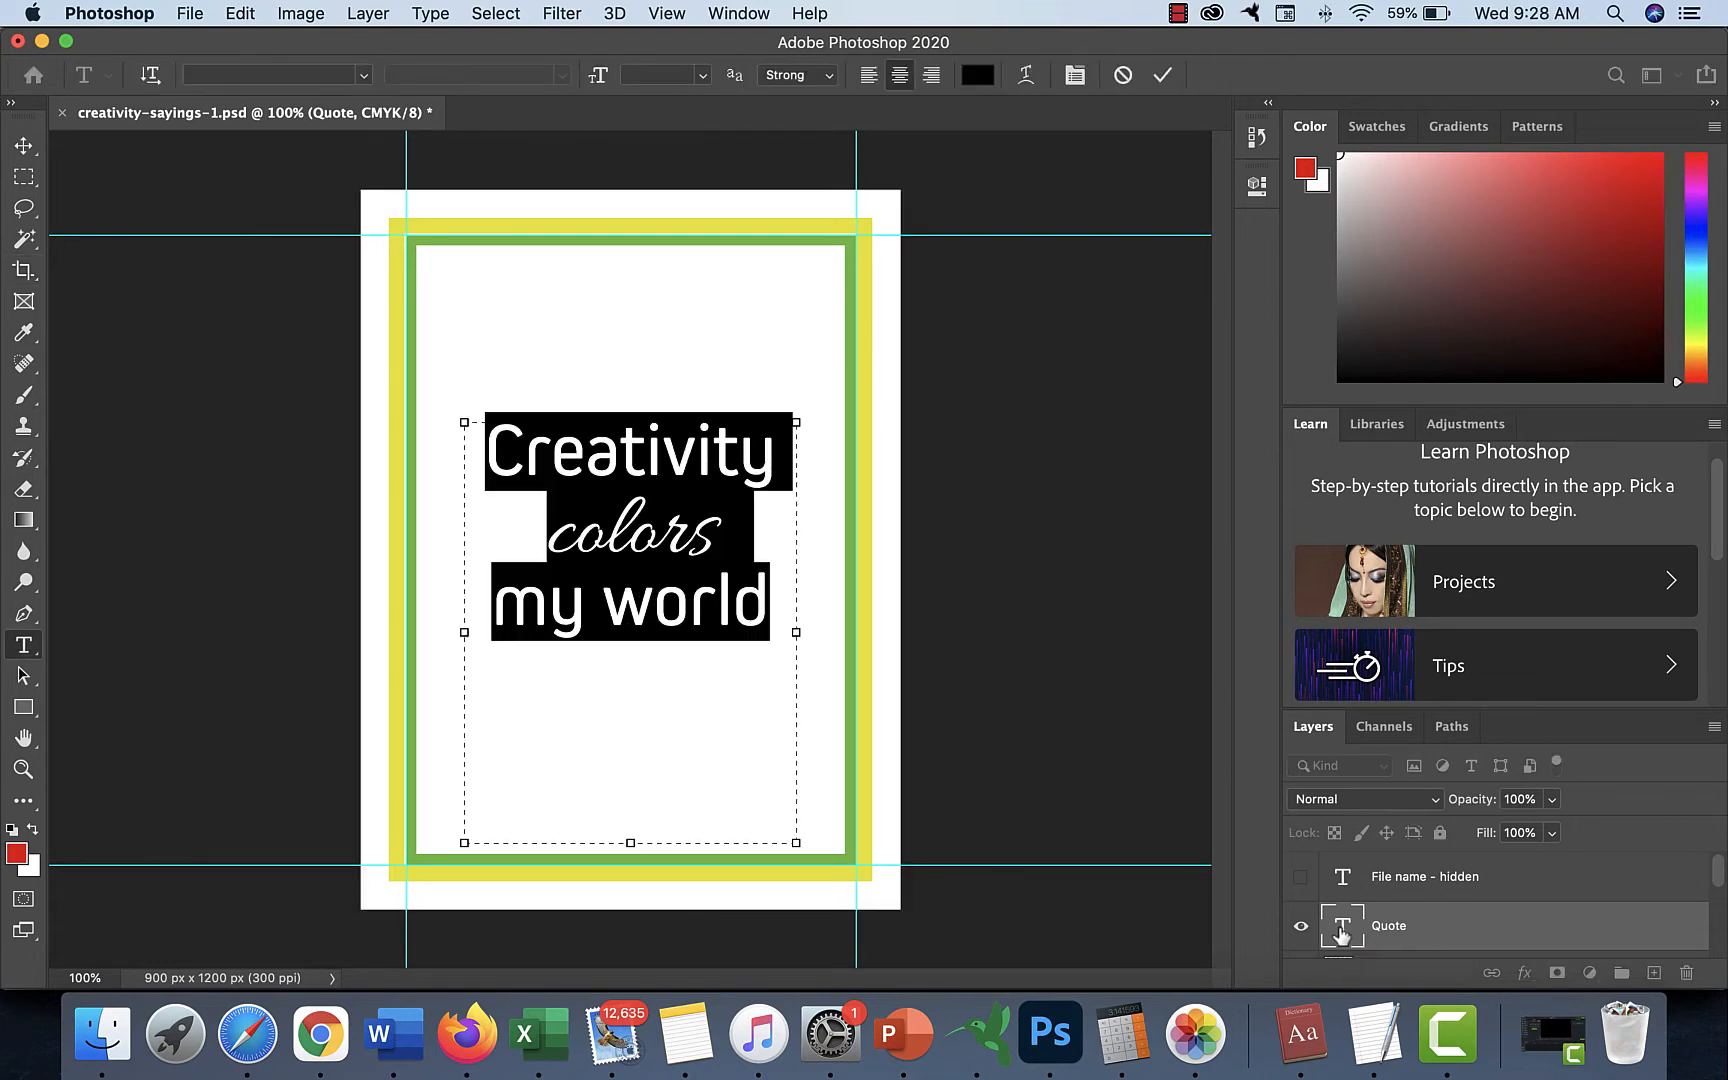
Step: Replace the word "my" with "your" in the last line of the quote text
left_click(583, 612)
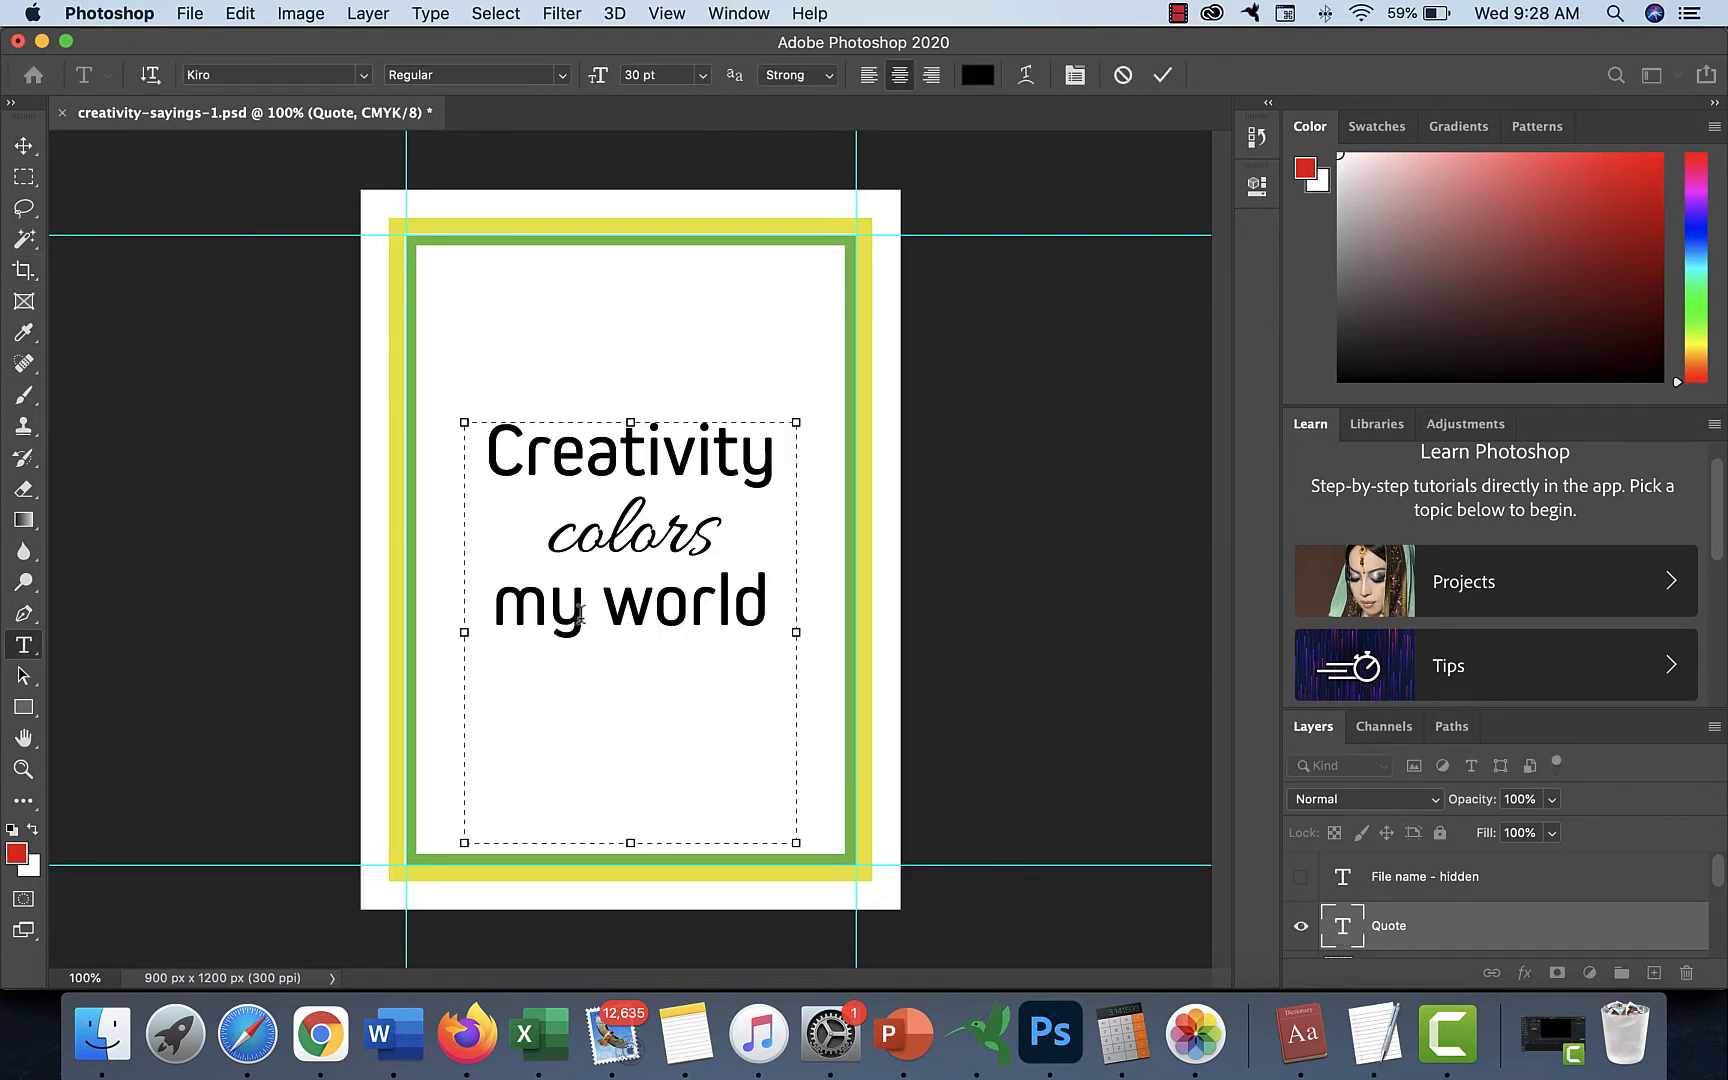
left_click_drag(583, 612, 510, 612)
type("your")
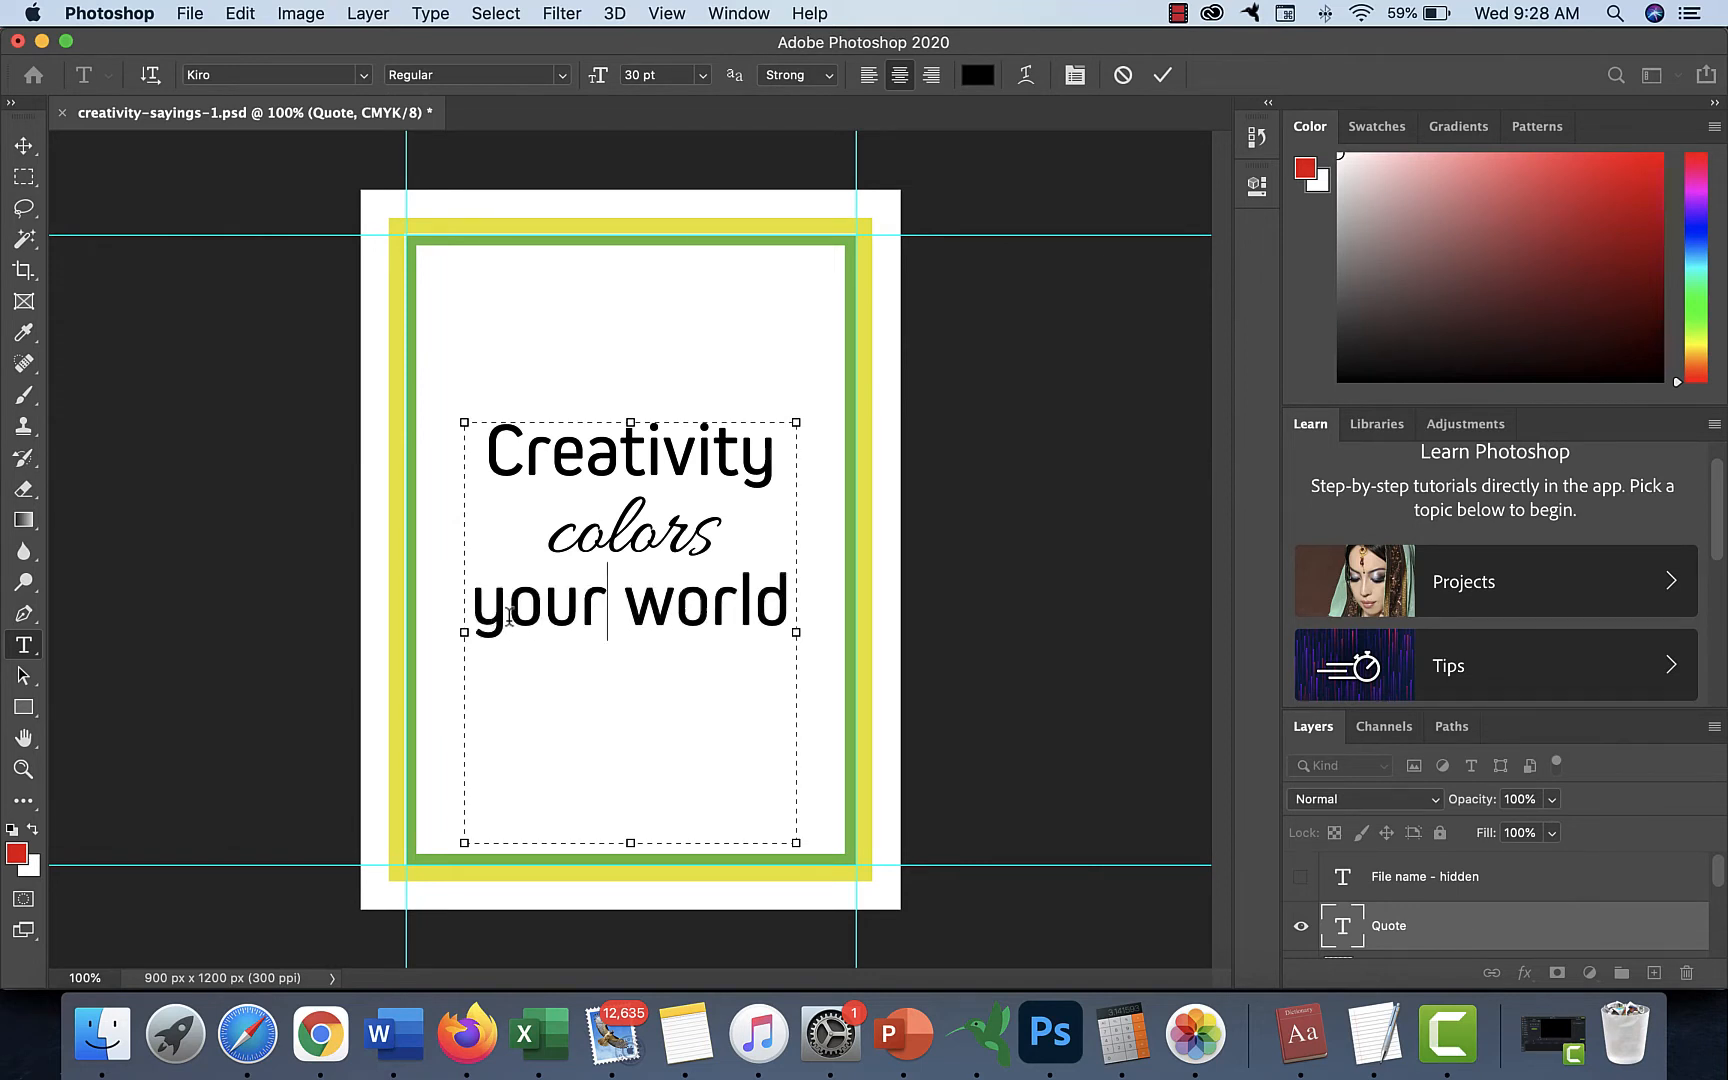
left_click(651, 422)
Step: Hide the "Guides - Hide or Delete Final" layer group to remove the yellow and green borders
scroll(1360, 933, "down", 2)
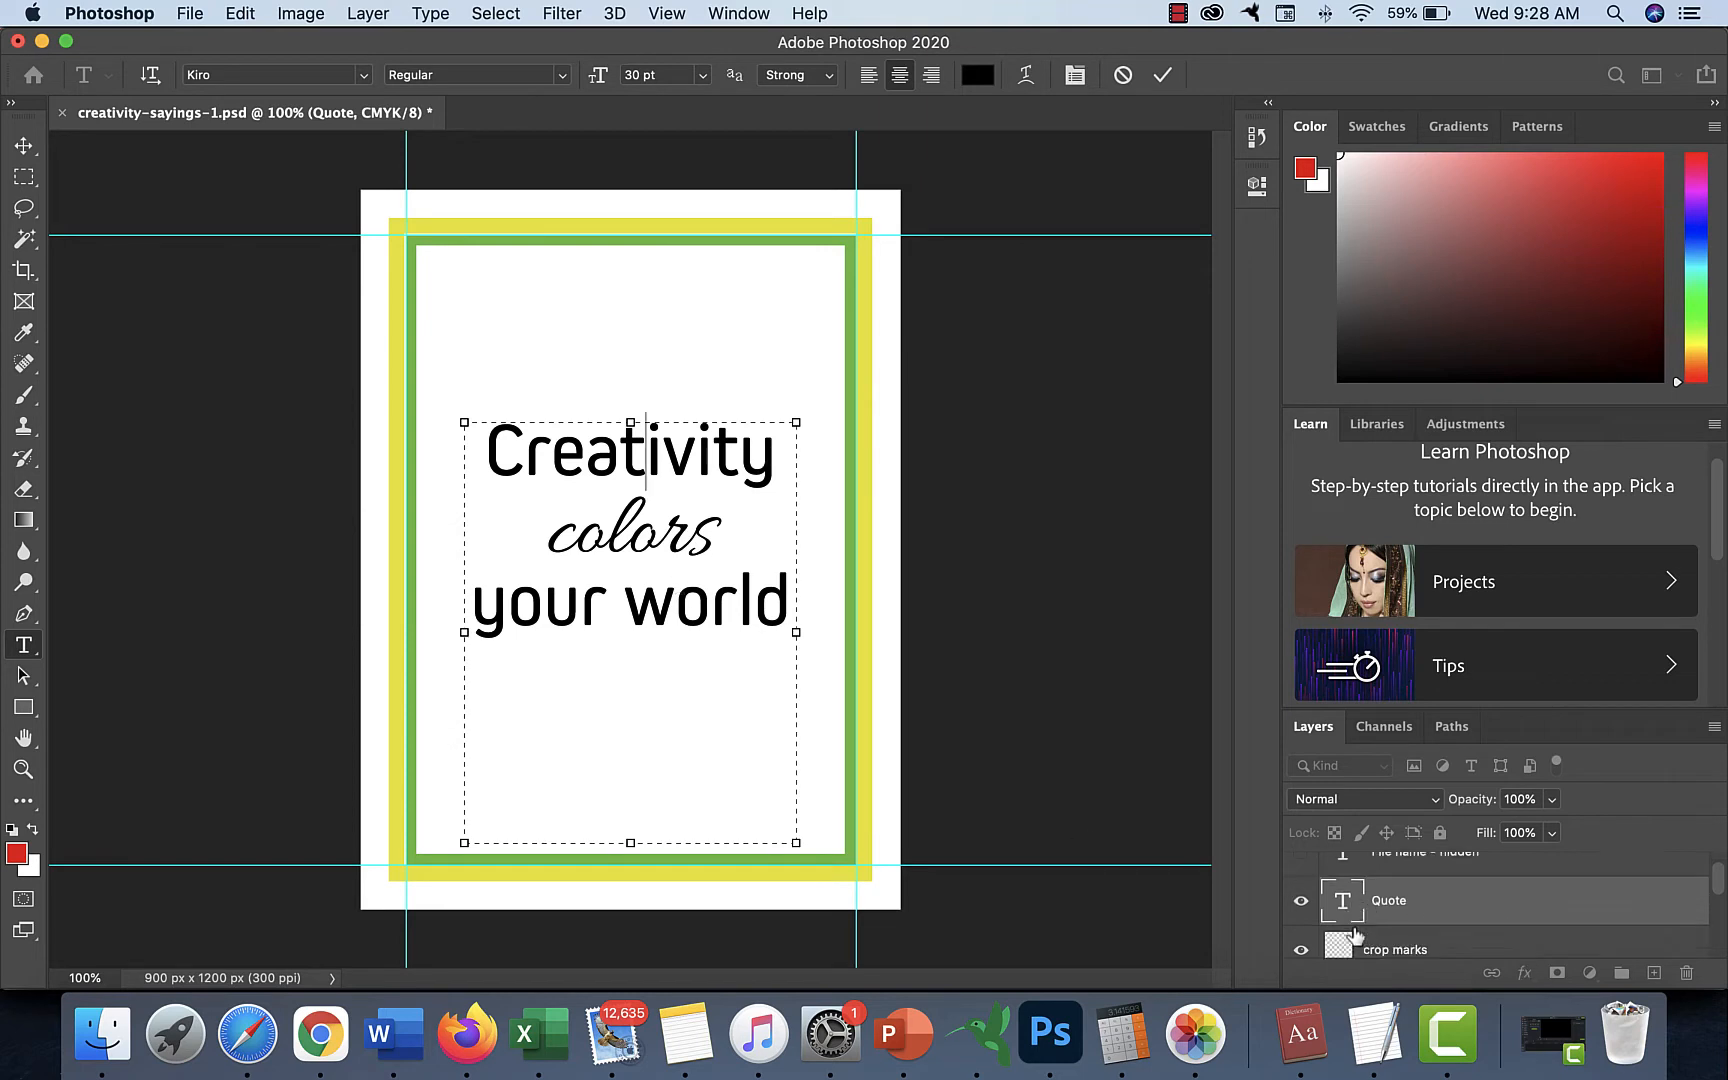
scroll(1355, 934, "down", 2)
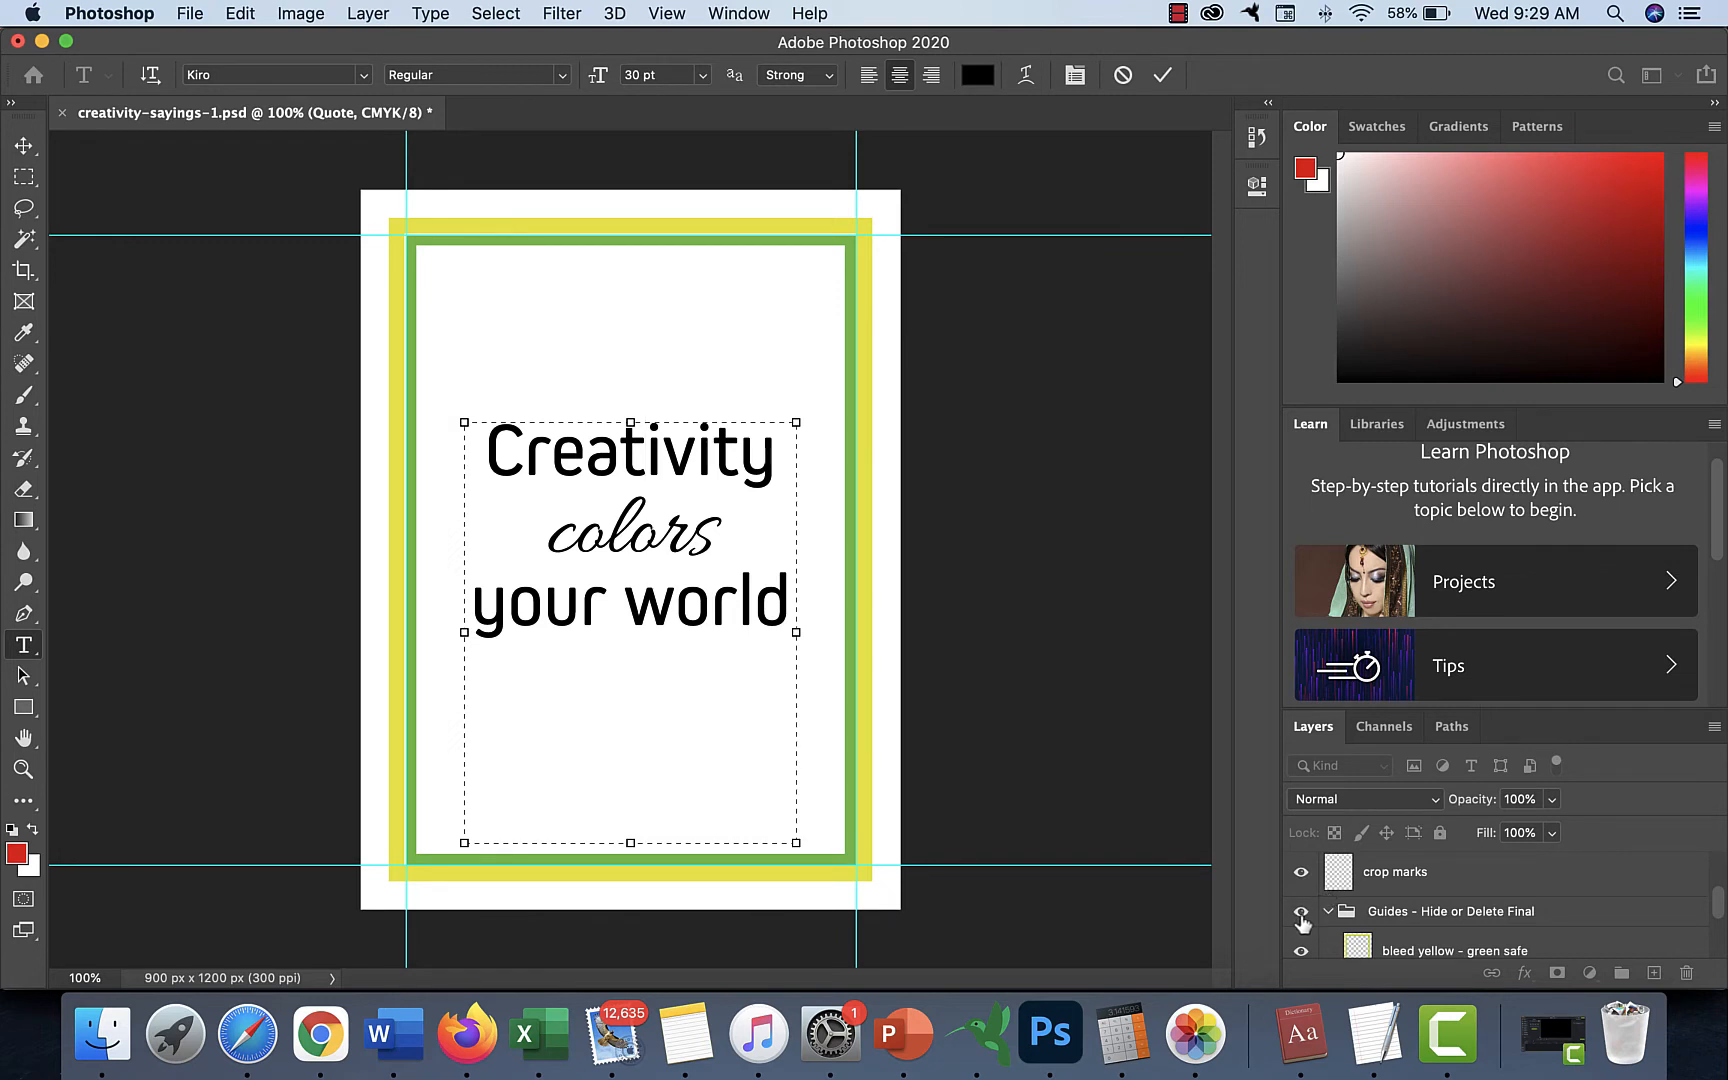
left_click(1301, 913)
Step: Crop the card on all four sides to the cyan guide lines
key("c")
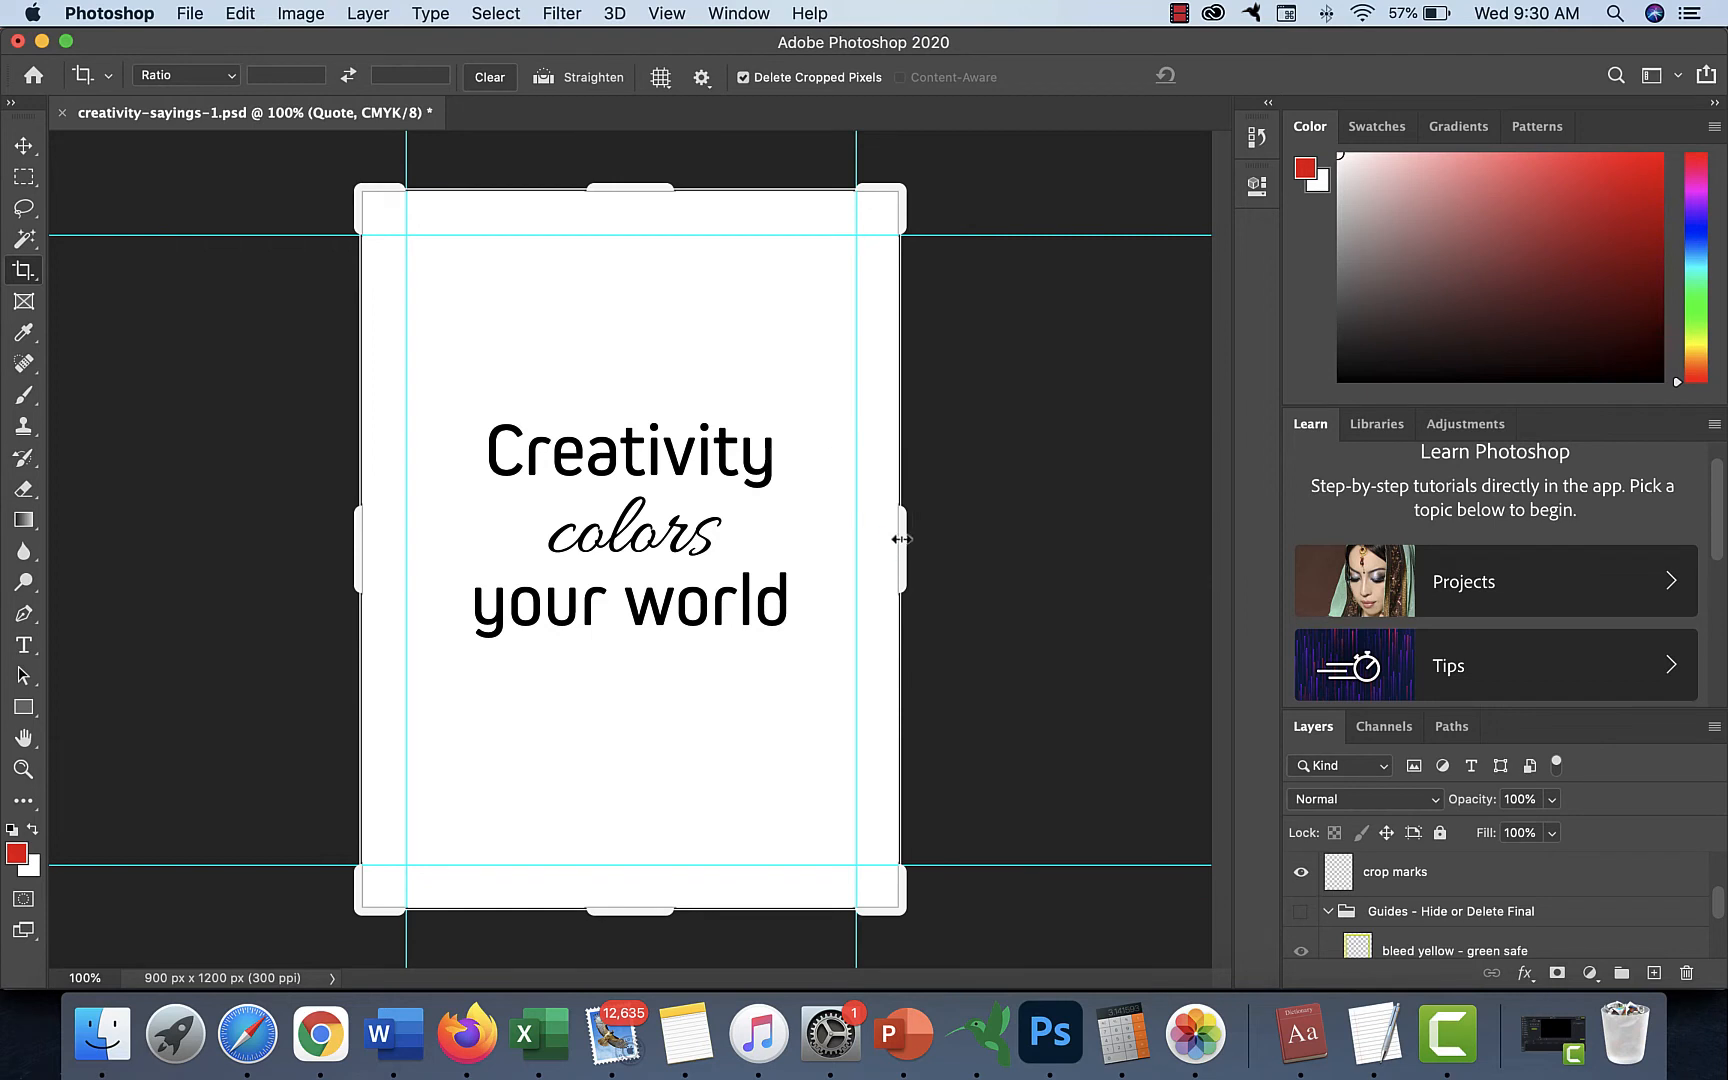
left_click_drag(902, 539, 878, 545)
left_click_drag(374, 551, 391, 551)
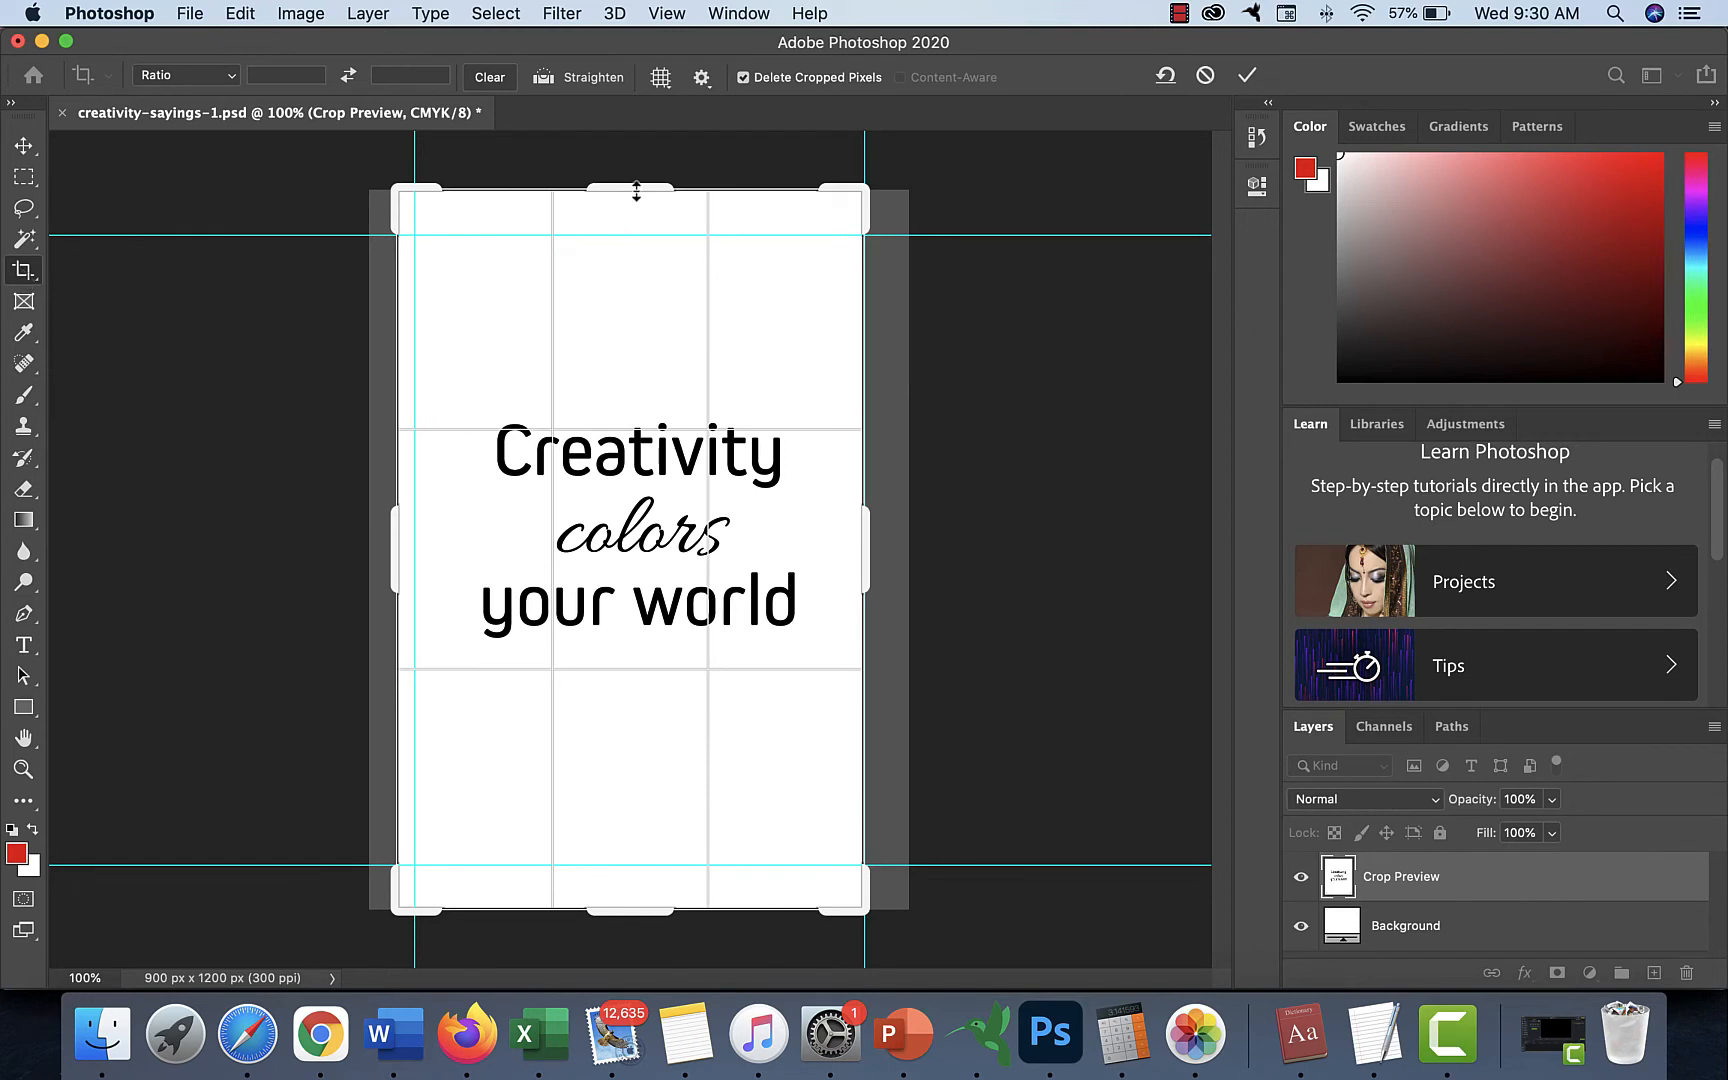
left_click_drag(636, 191, 635, 212)
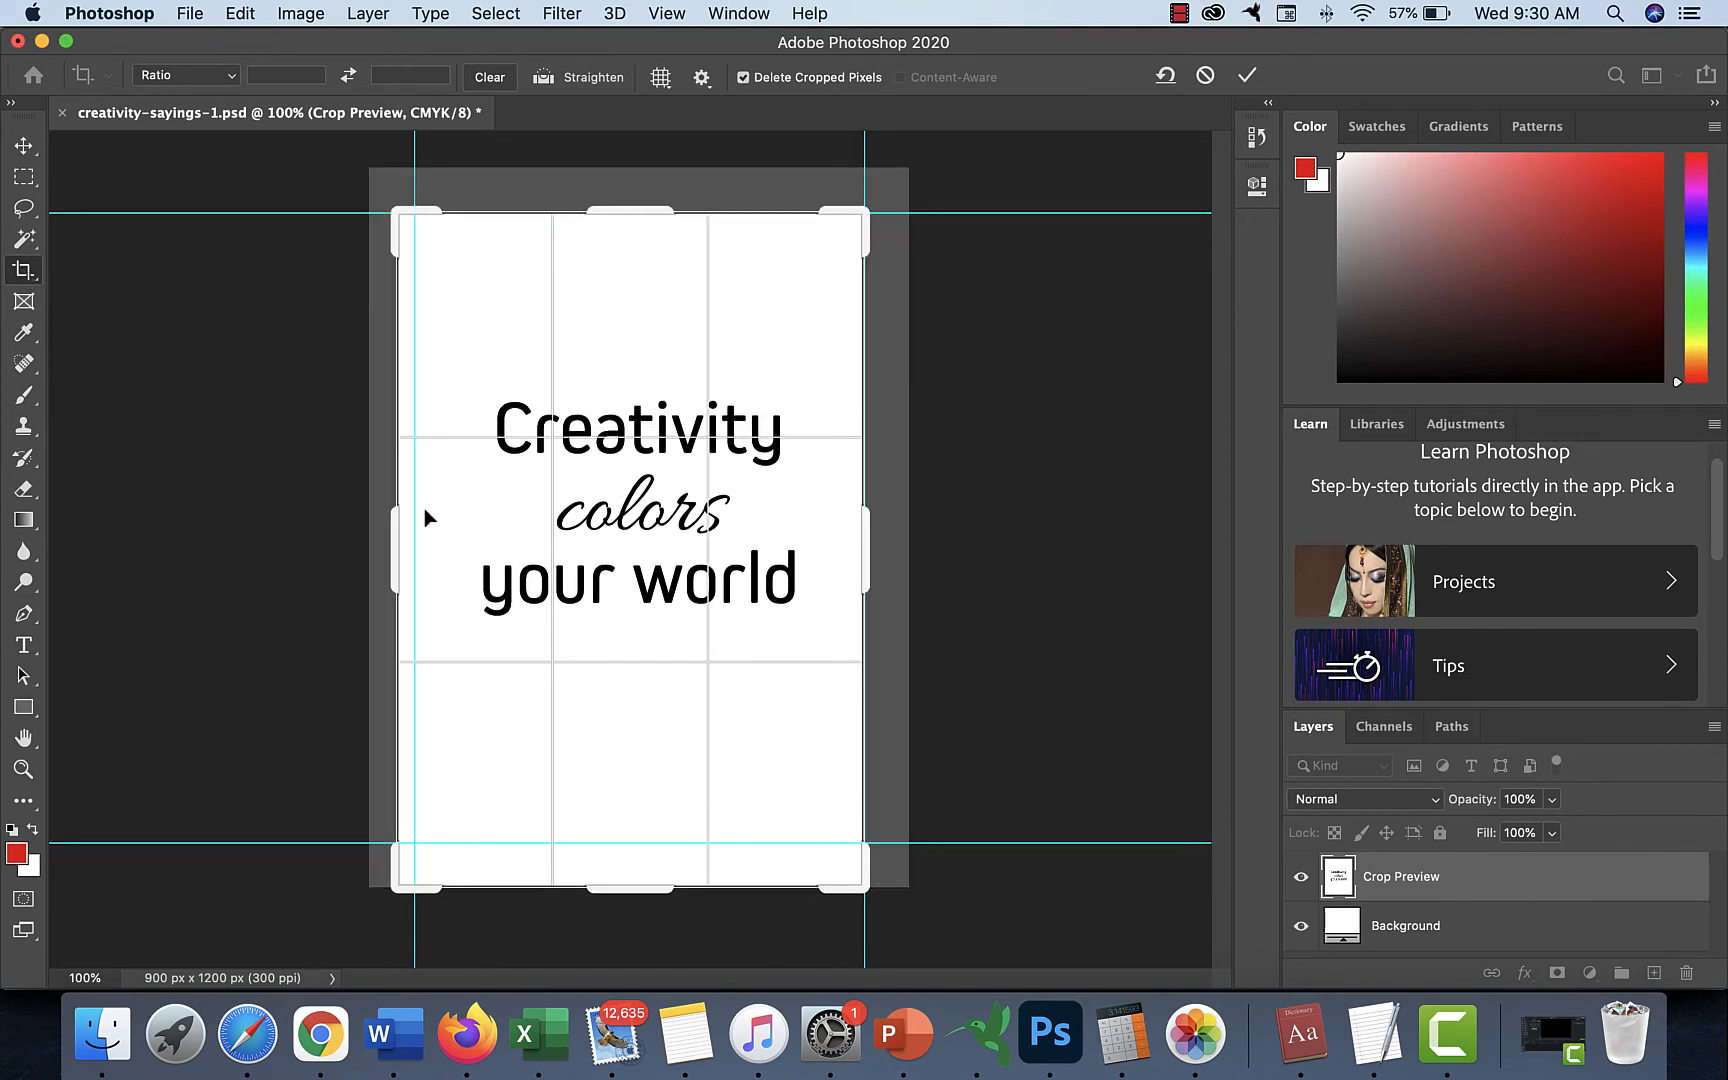
left_click_drag(396, 527, 399, 531)
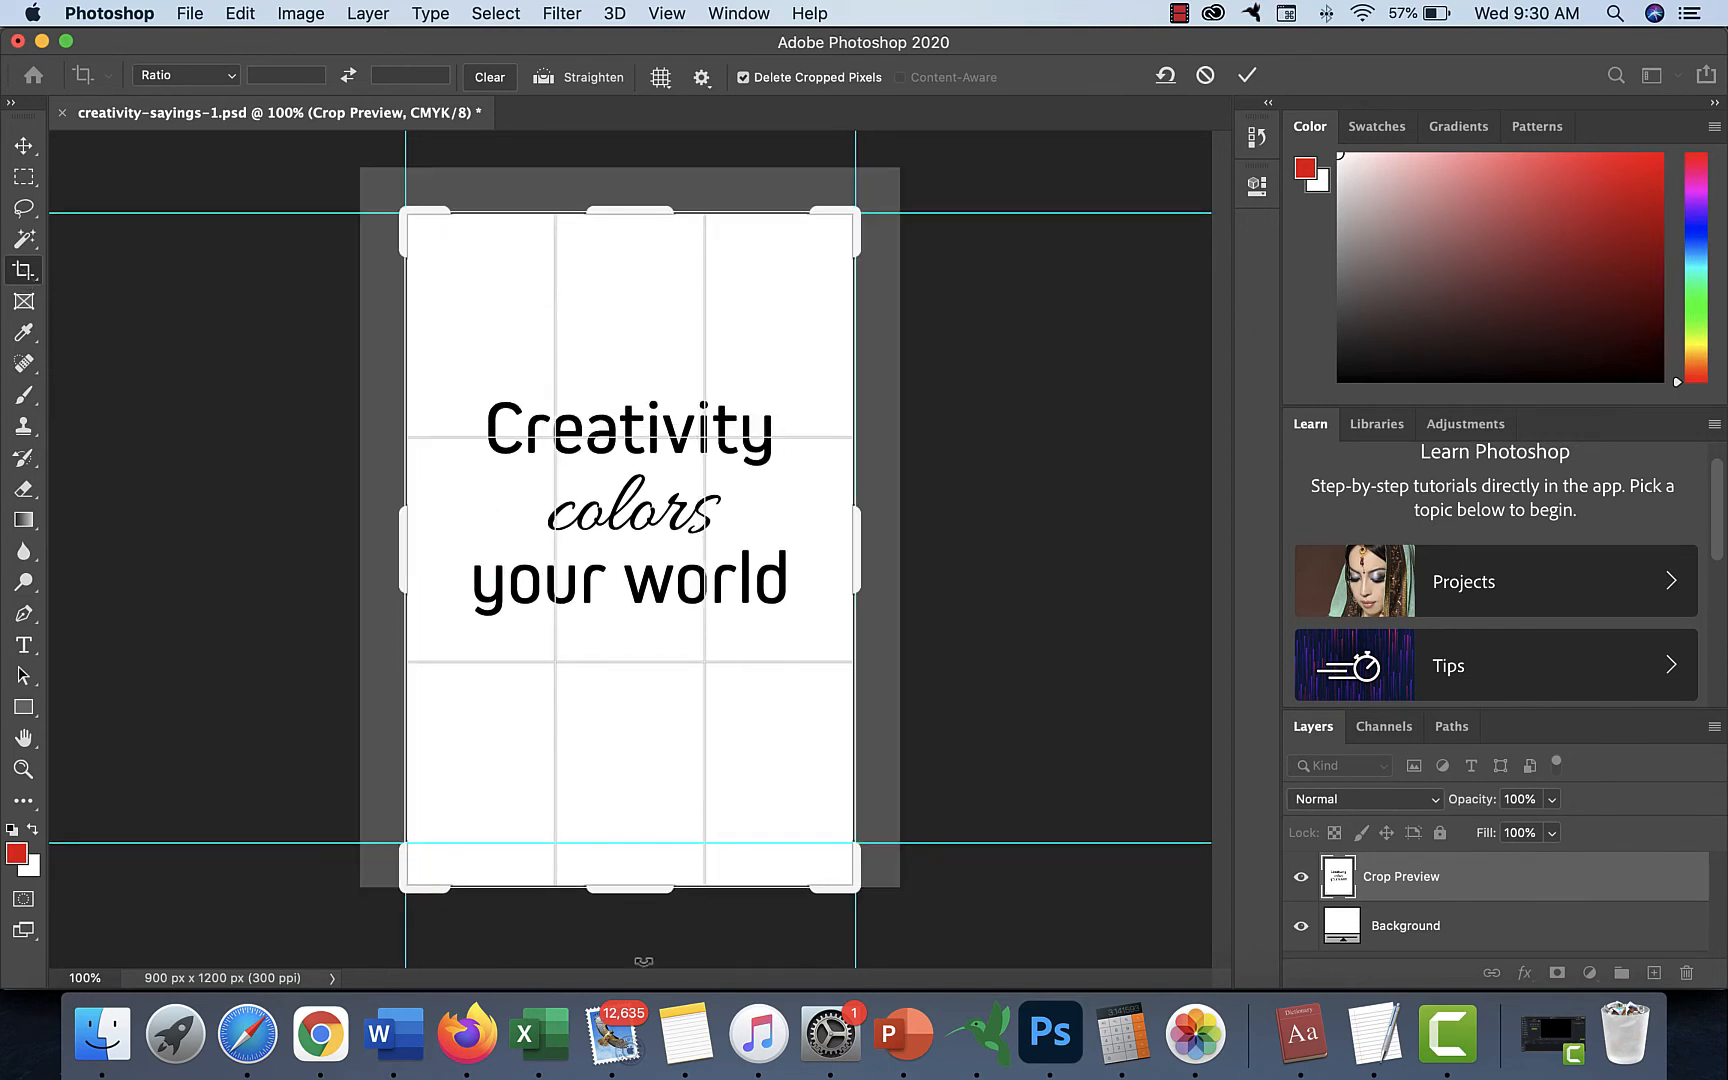
left_click_drag(622, 886, 626, 870)
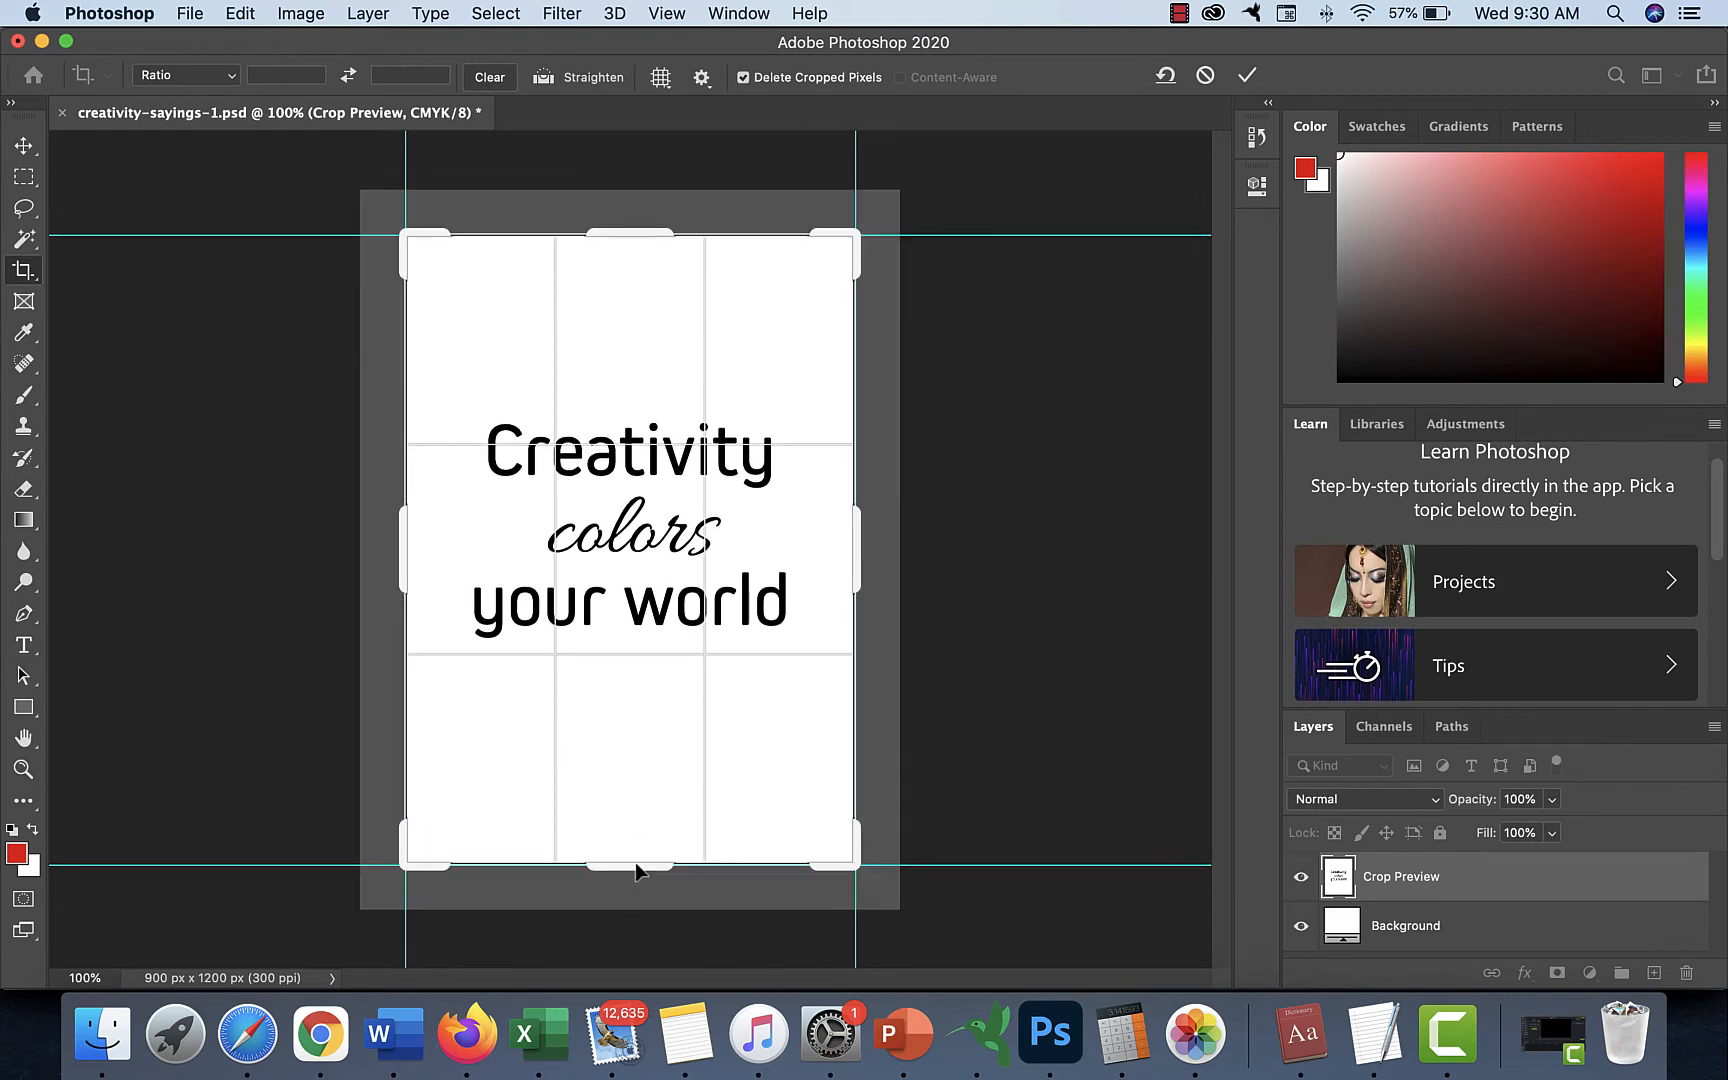
key("Return")
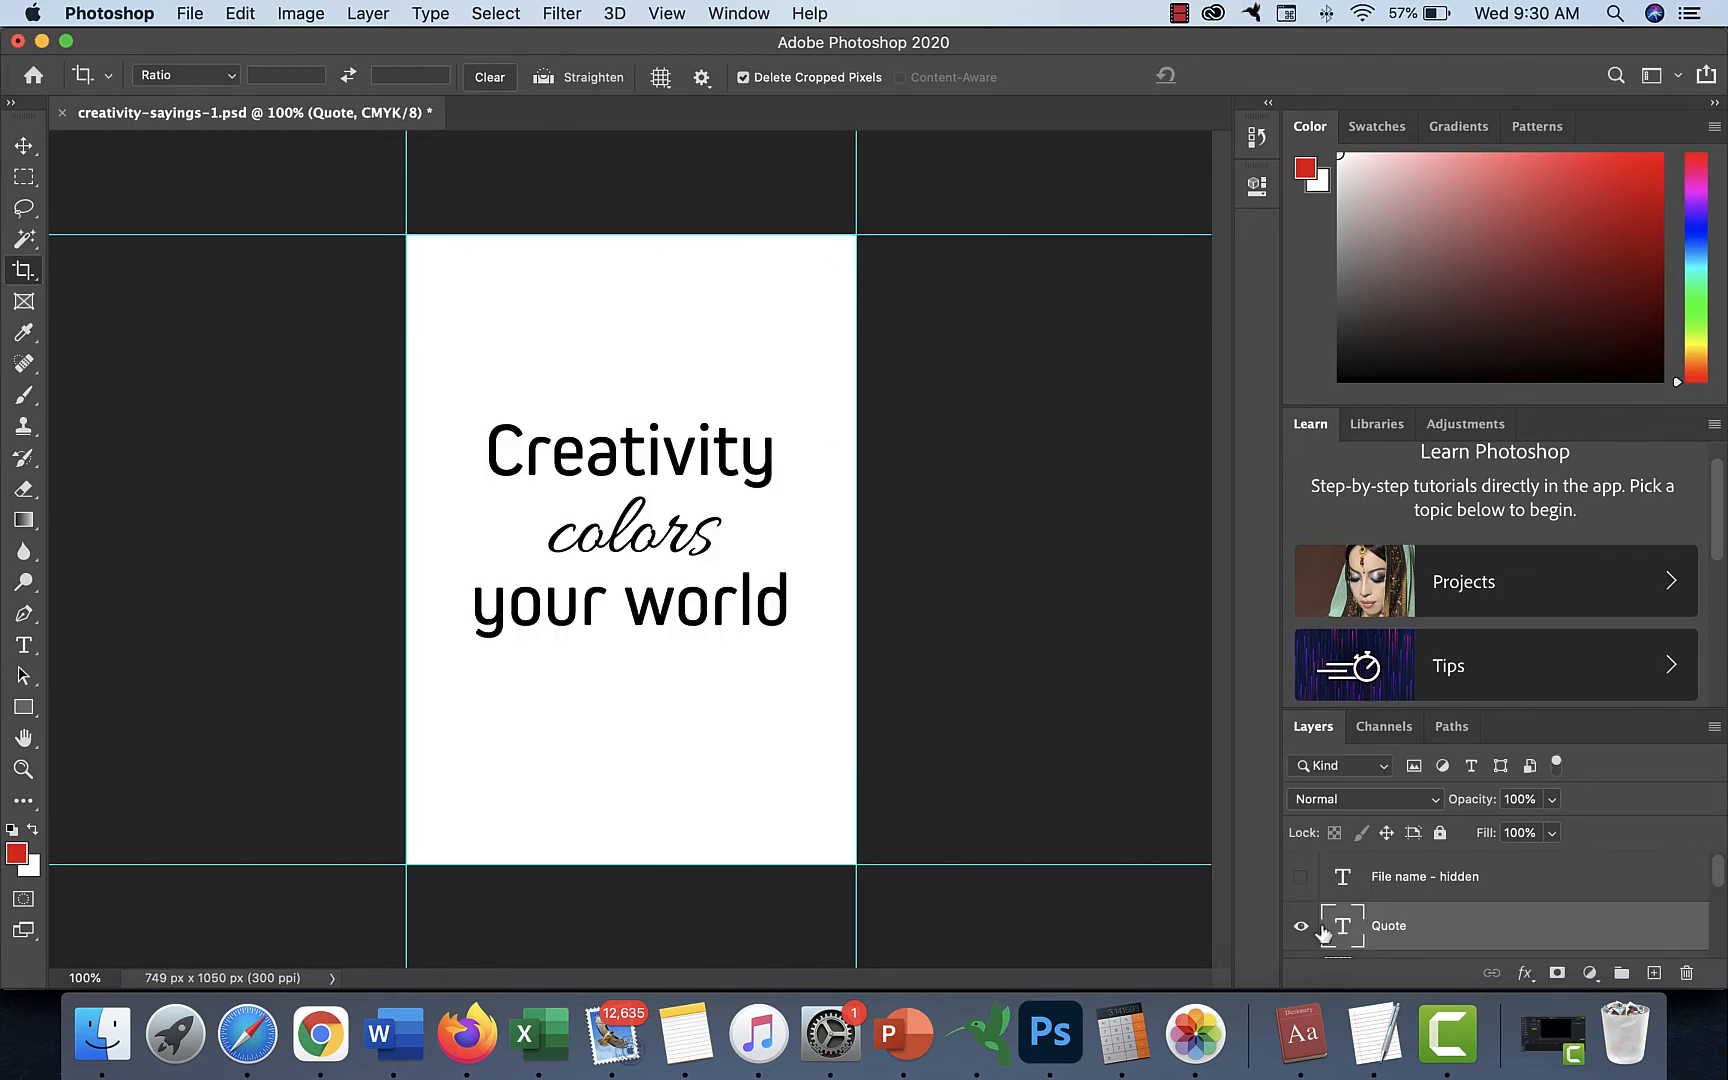
Step: Hide the crop marks layer and look over the rest of the layer stack
scroll(1362, 915, "down", 3)
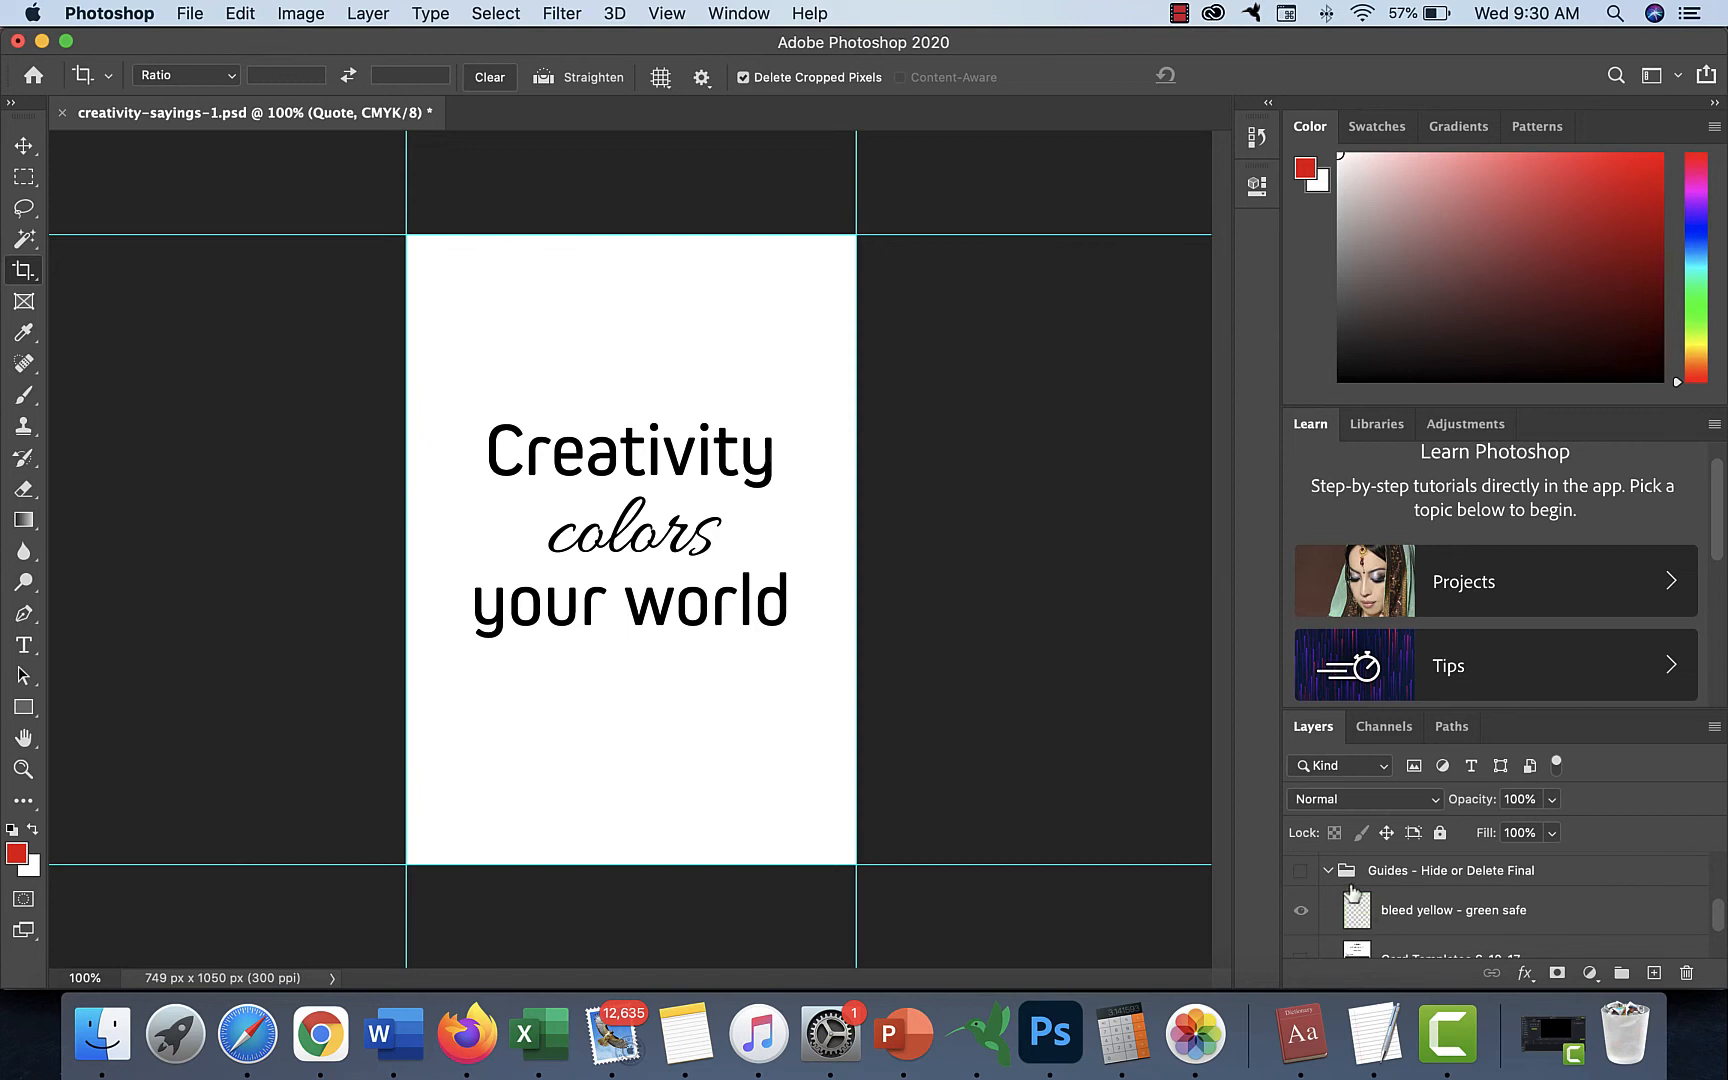
scroll(1355, 900, "up", 3)
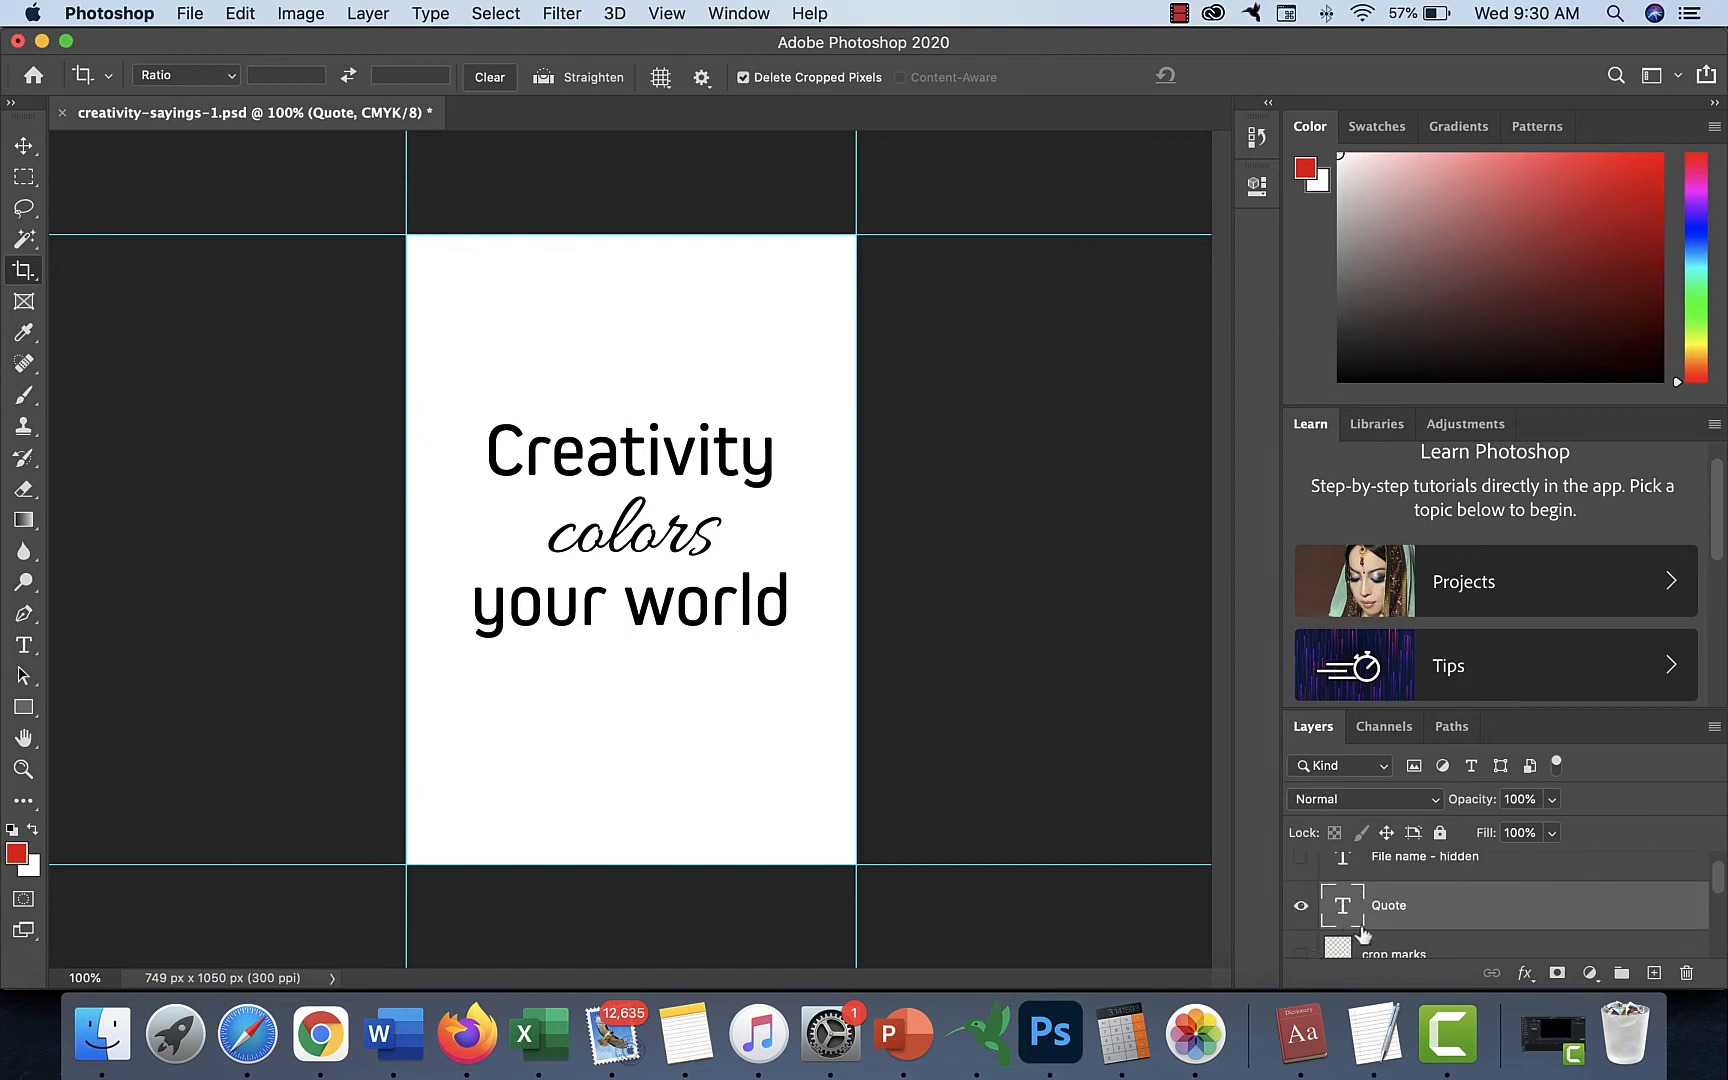
scroll(1362, 930, "down", 2)
scroll(1365, 930, "up", 3)
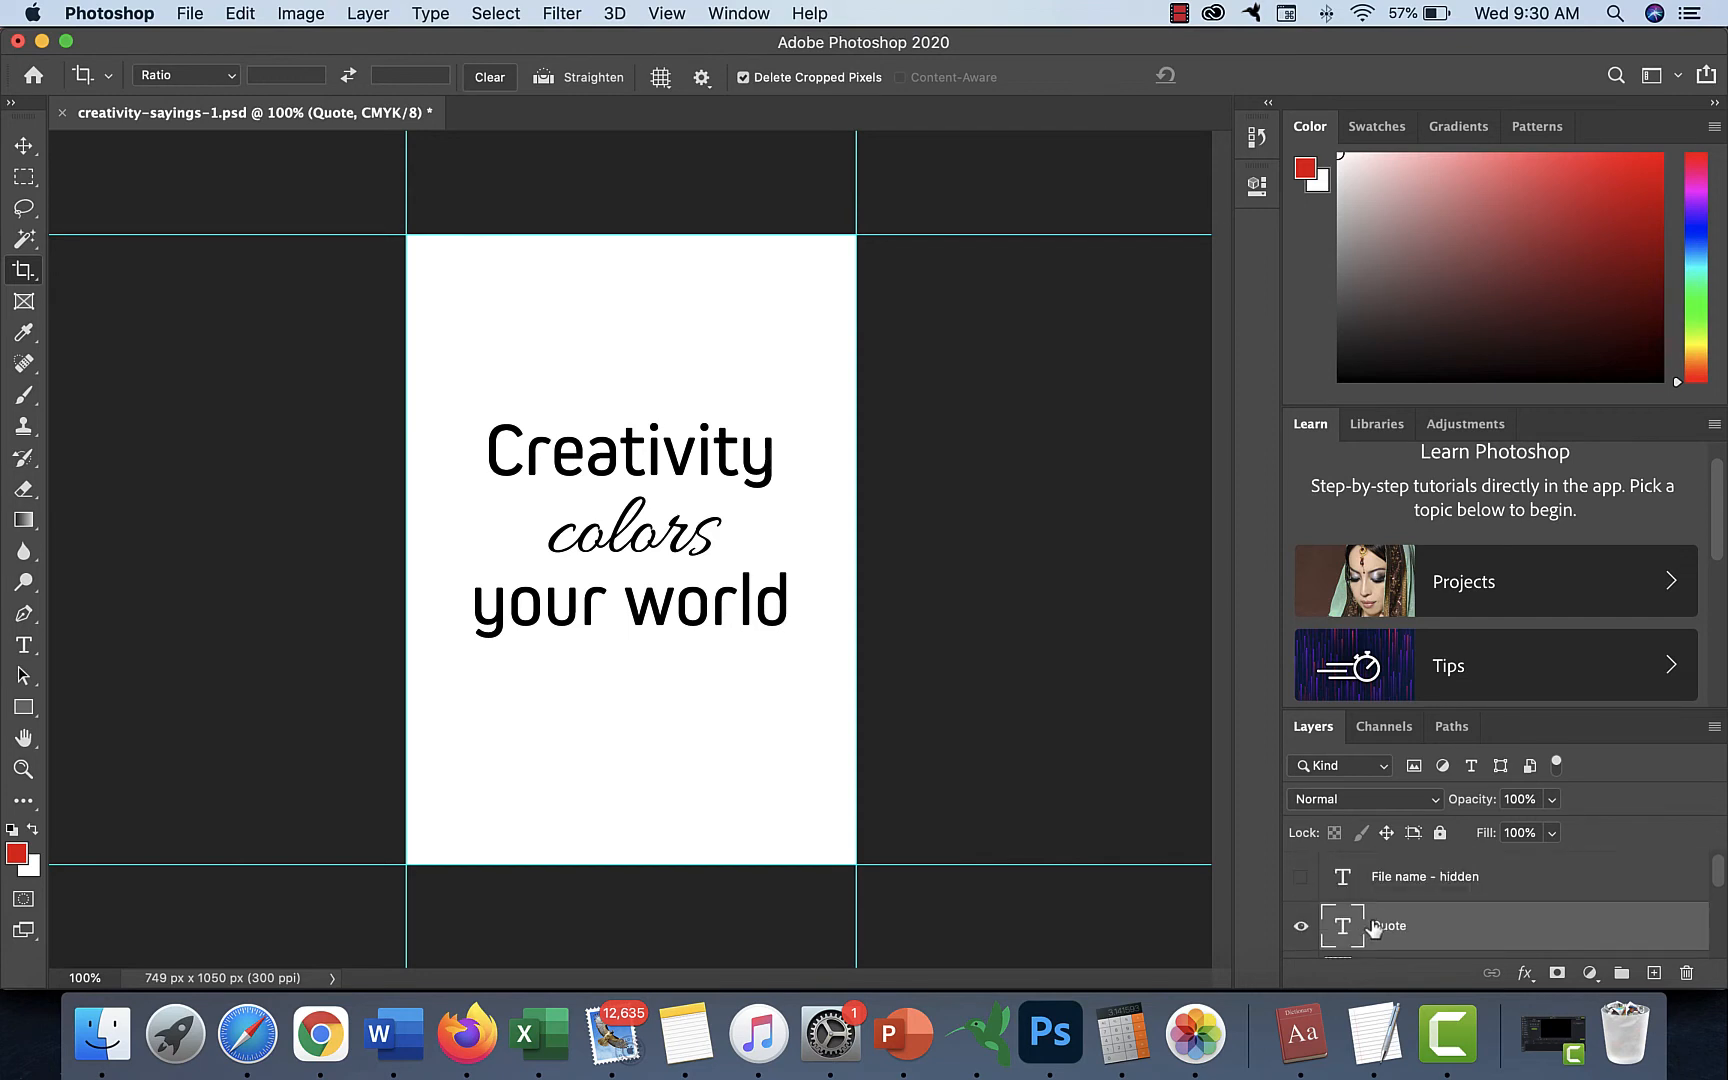
scroll(1365, 907, "down", 3)
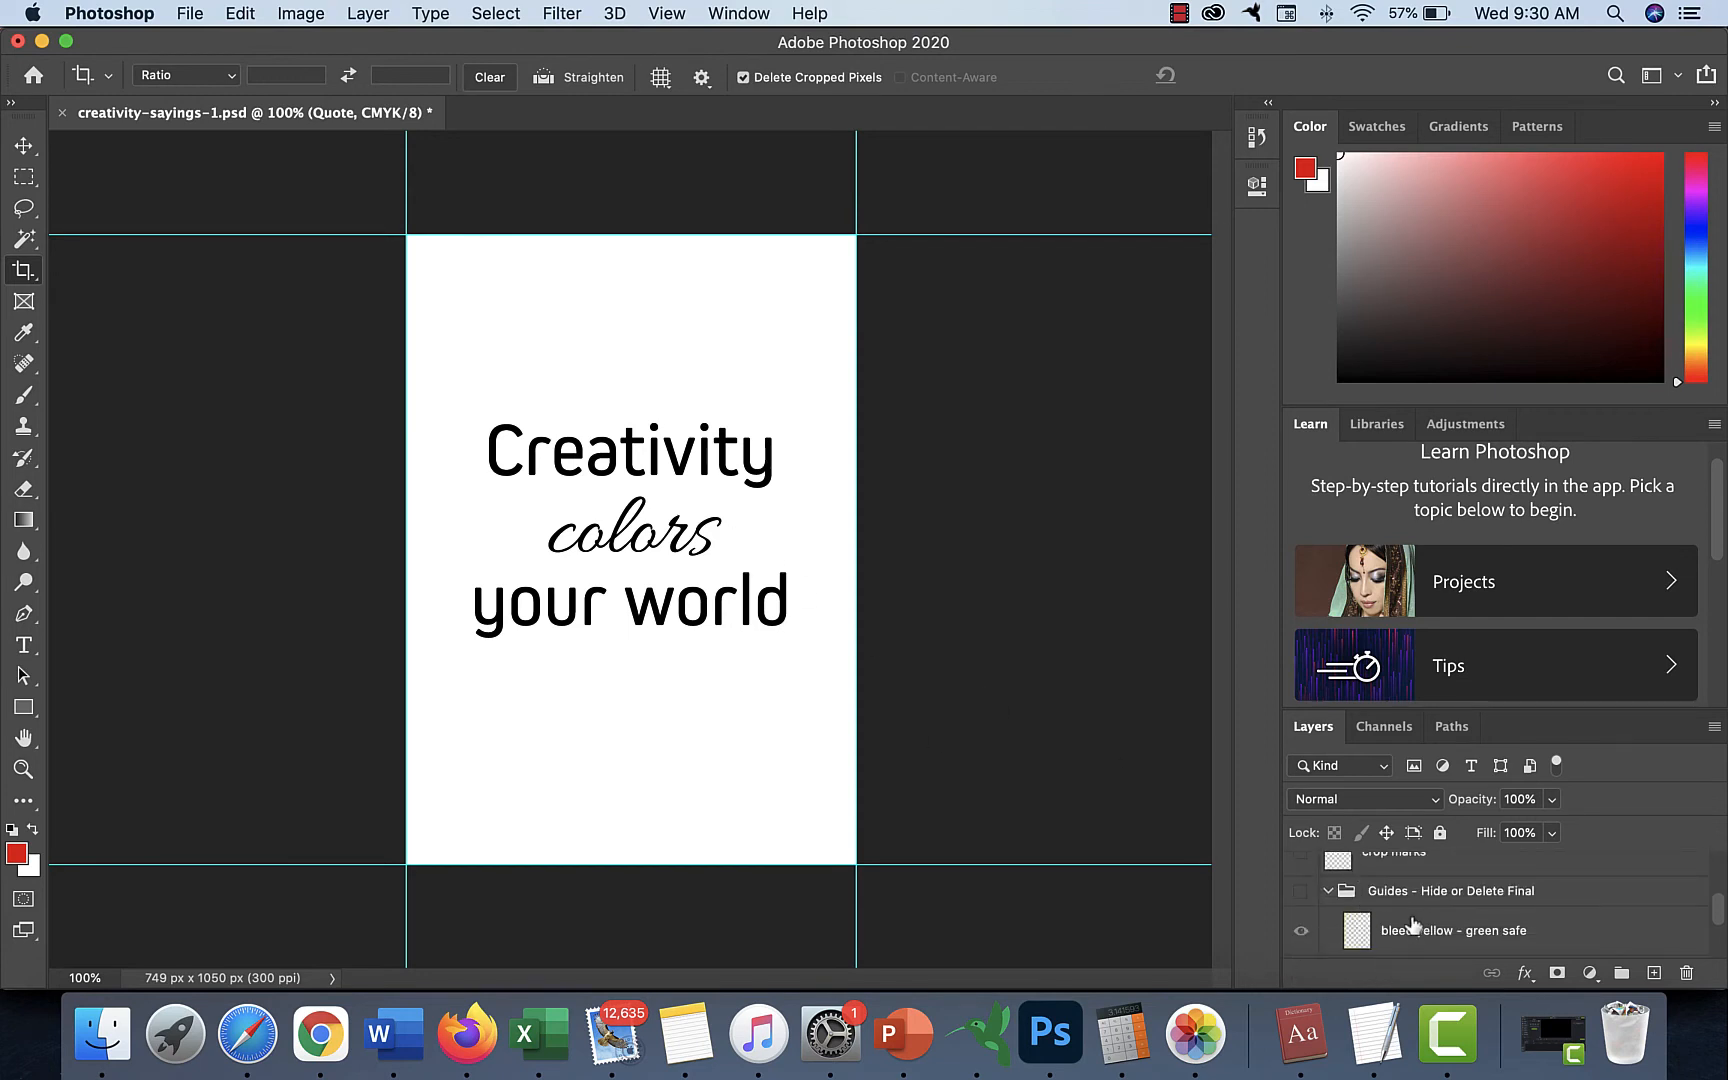
scroll(1427, 922, "up", 2)
scroll(1427, 922, "up", 2)
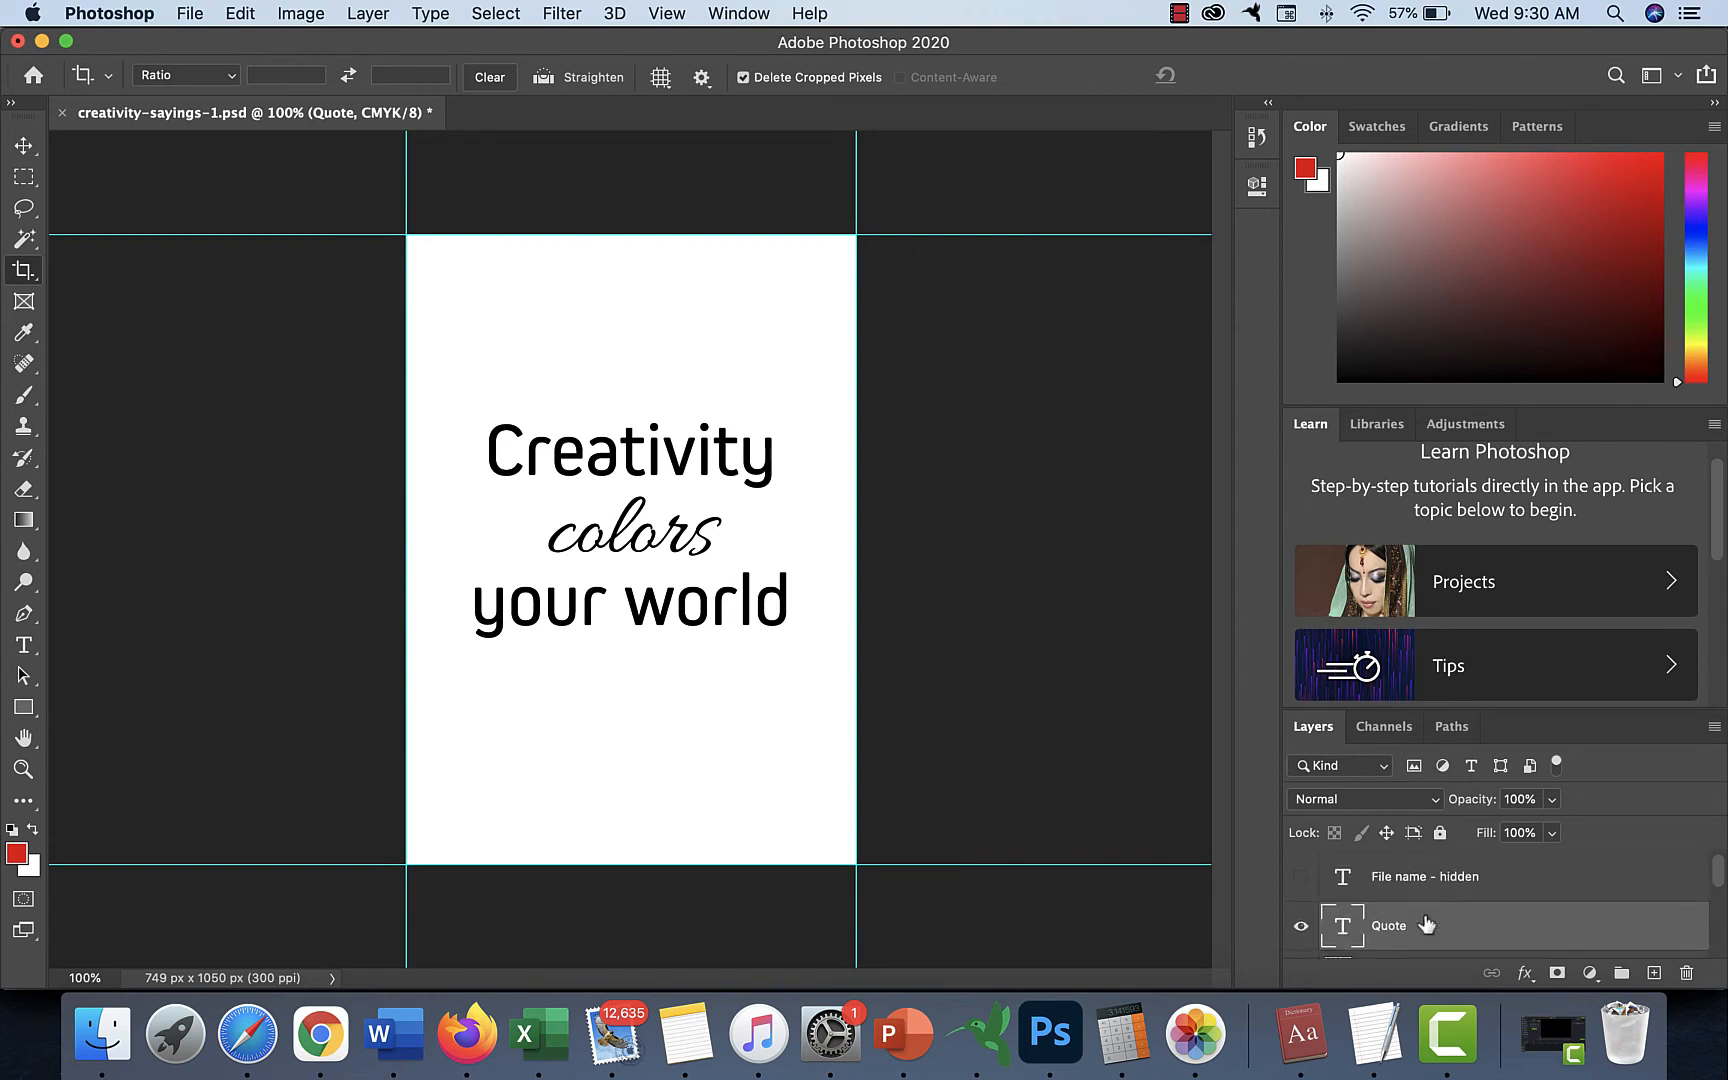
scroll(1427, 924, "down", 1)
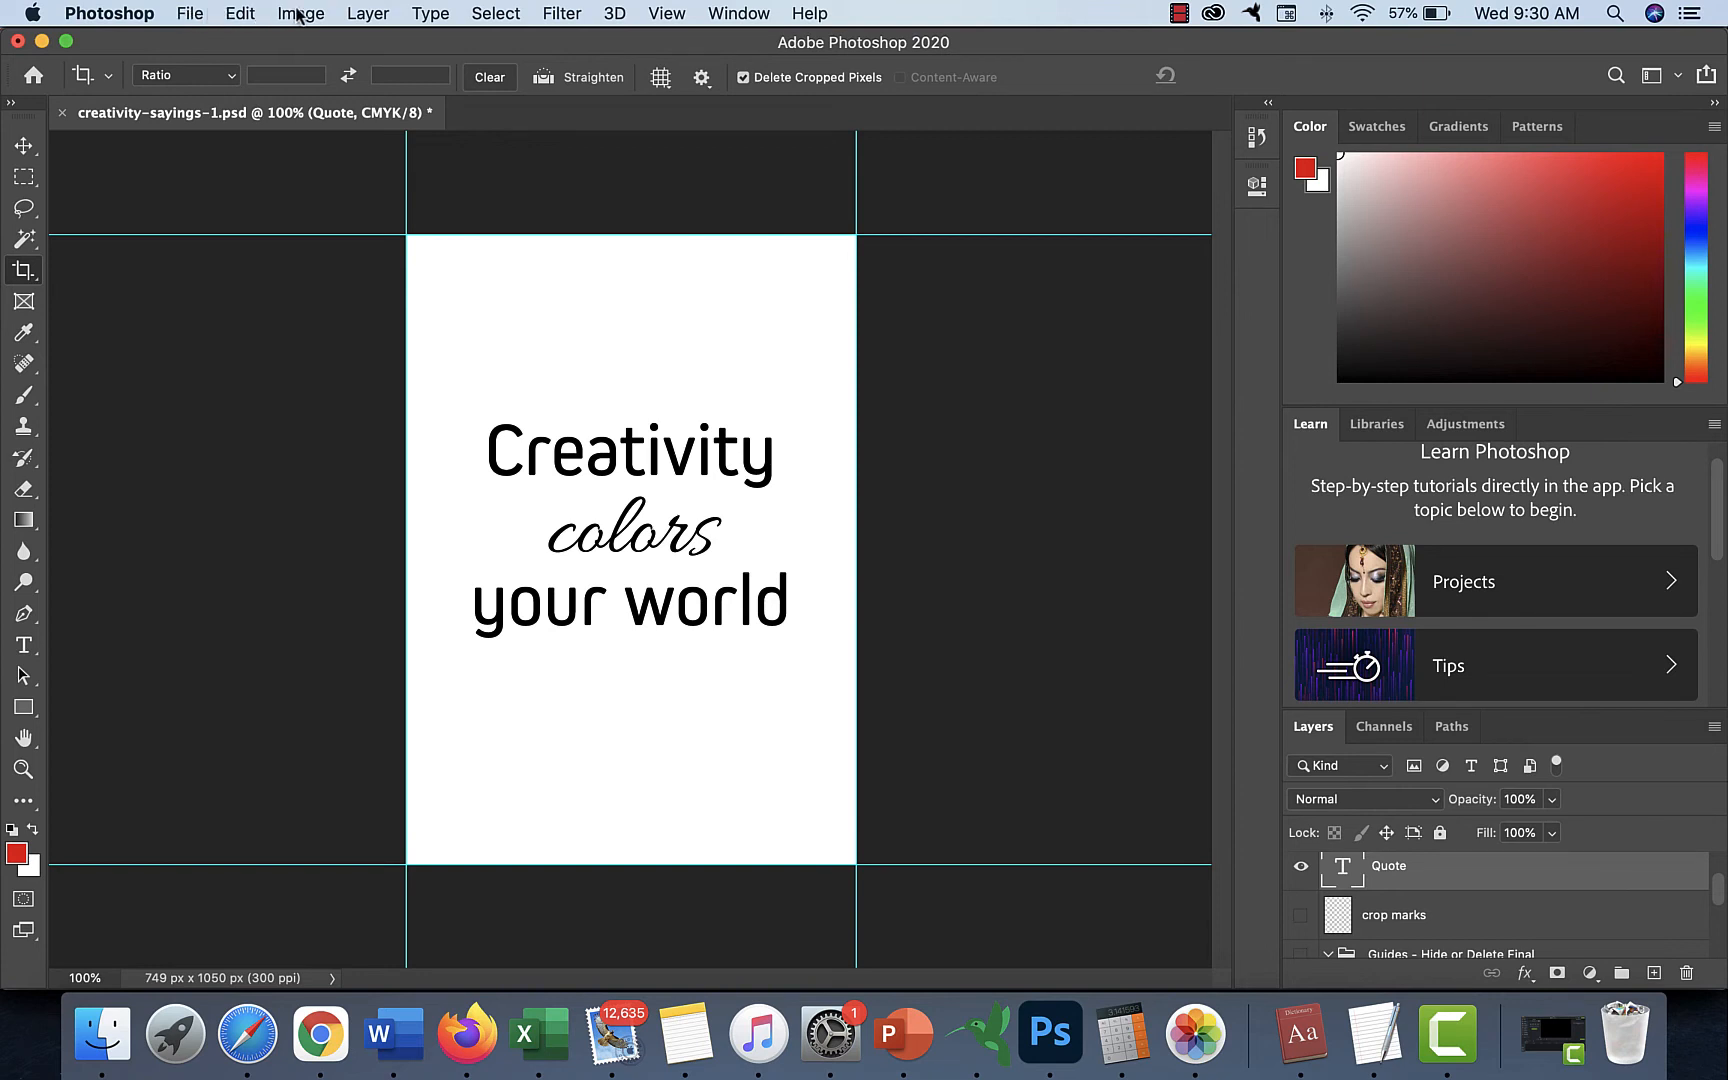
Step: Set the image width to 2.5 inches and apply the new image size
left_click(300, 15)
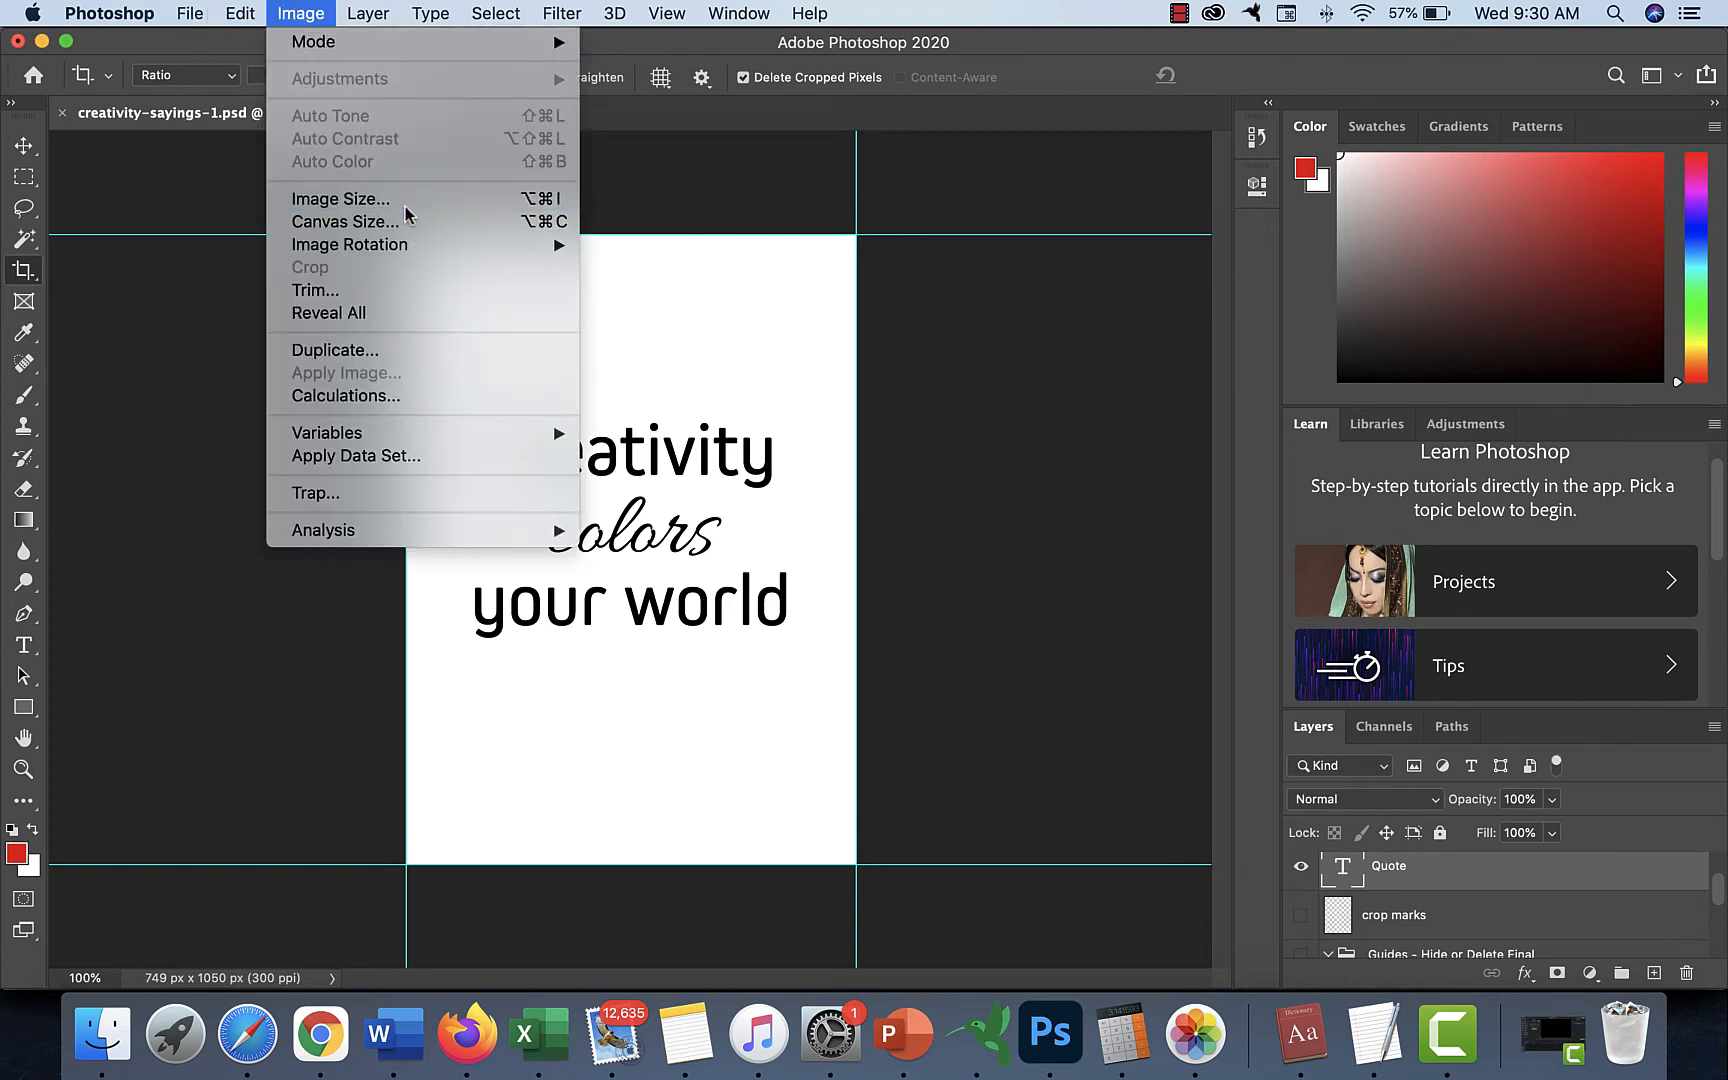
left_click(1240, 605)
key("super+alt+i")
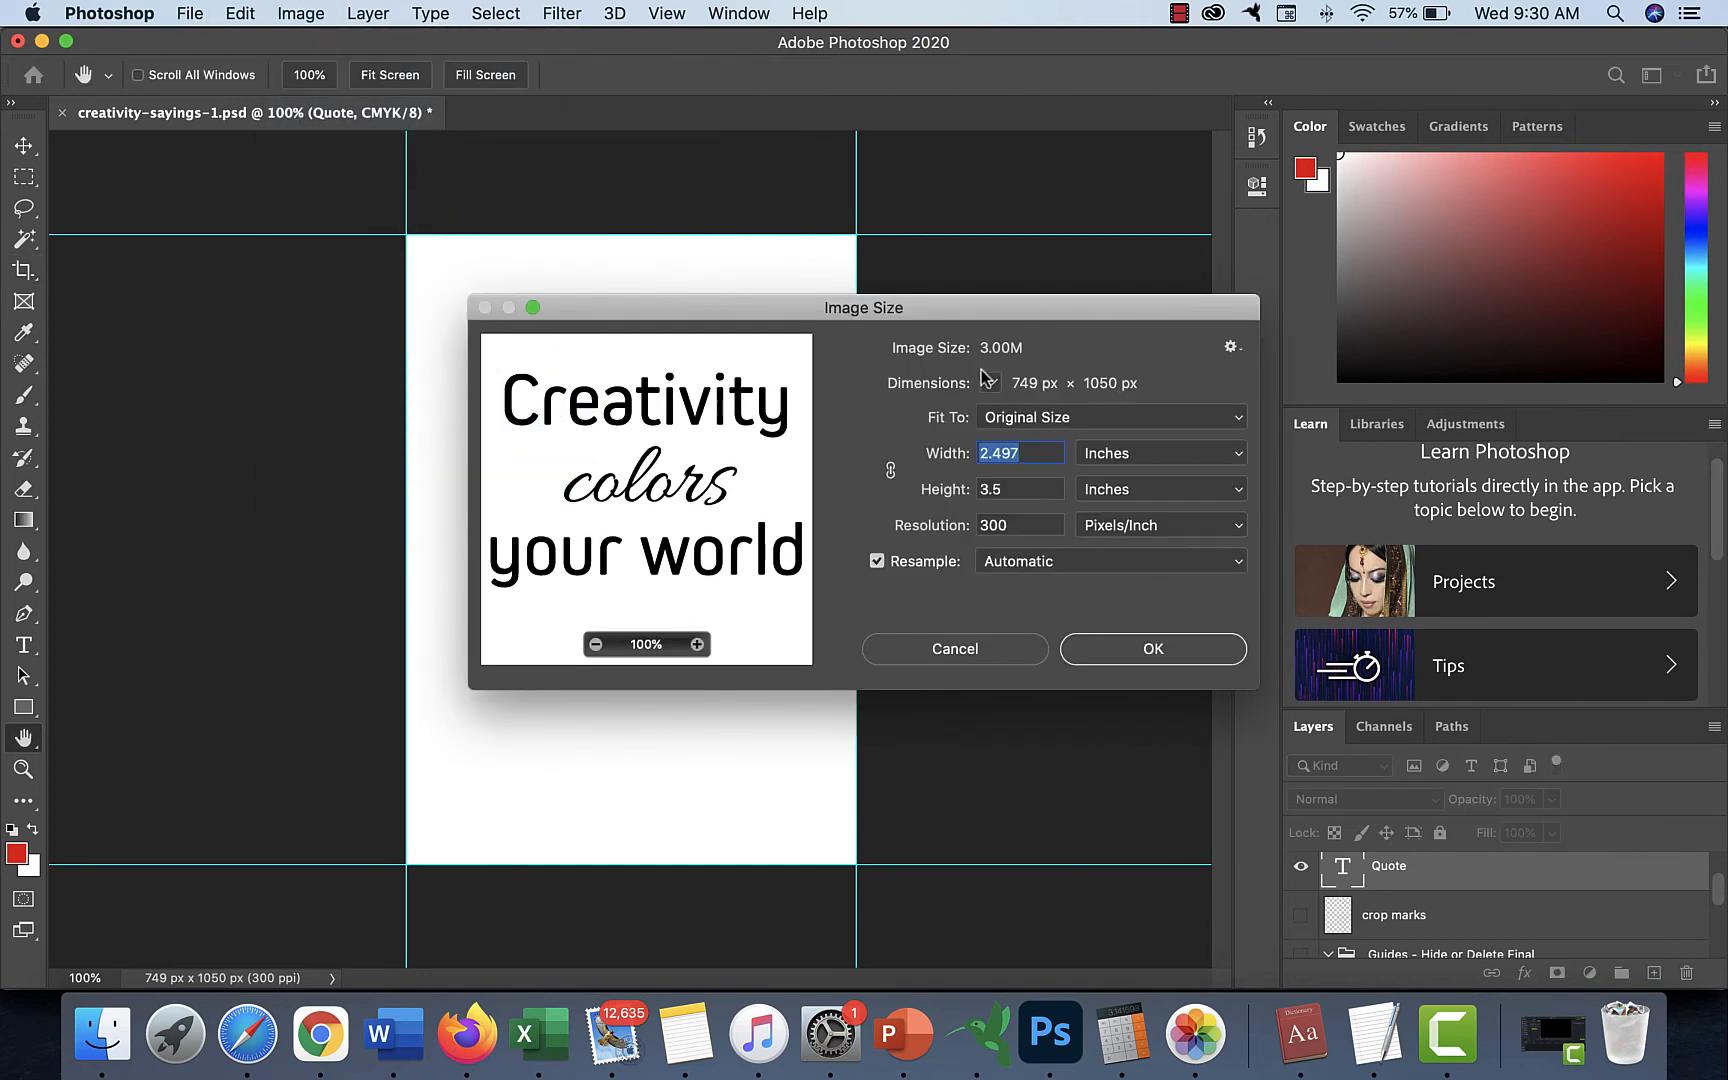
left_click(1145, 455)
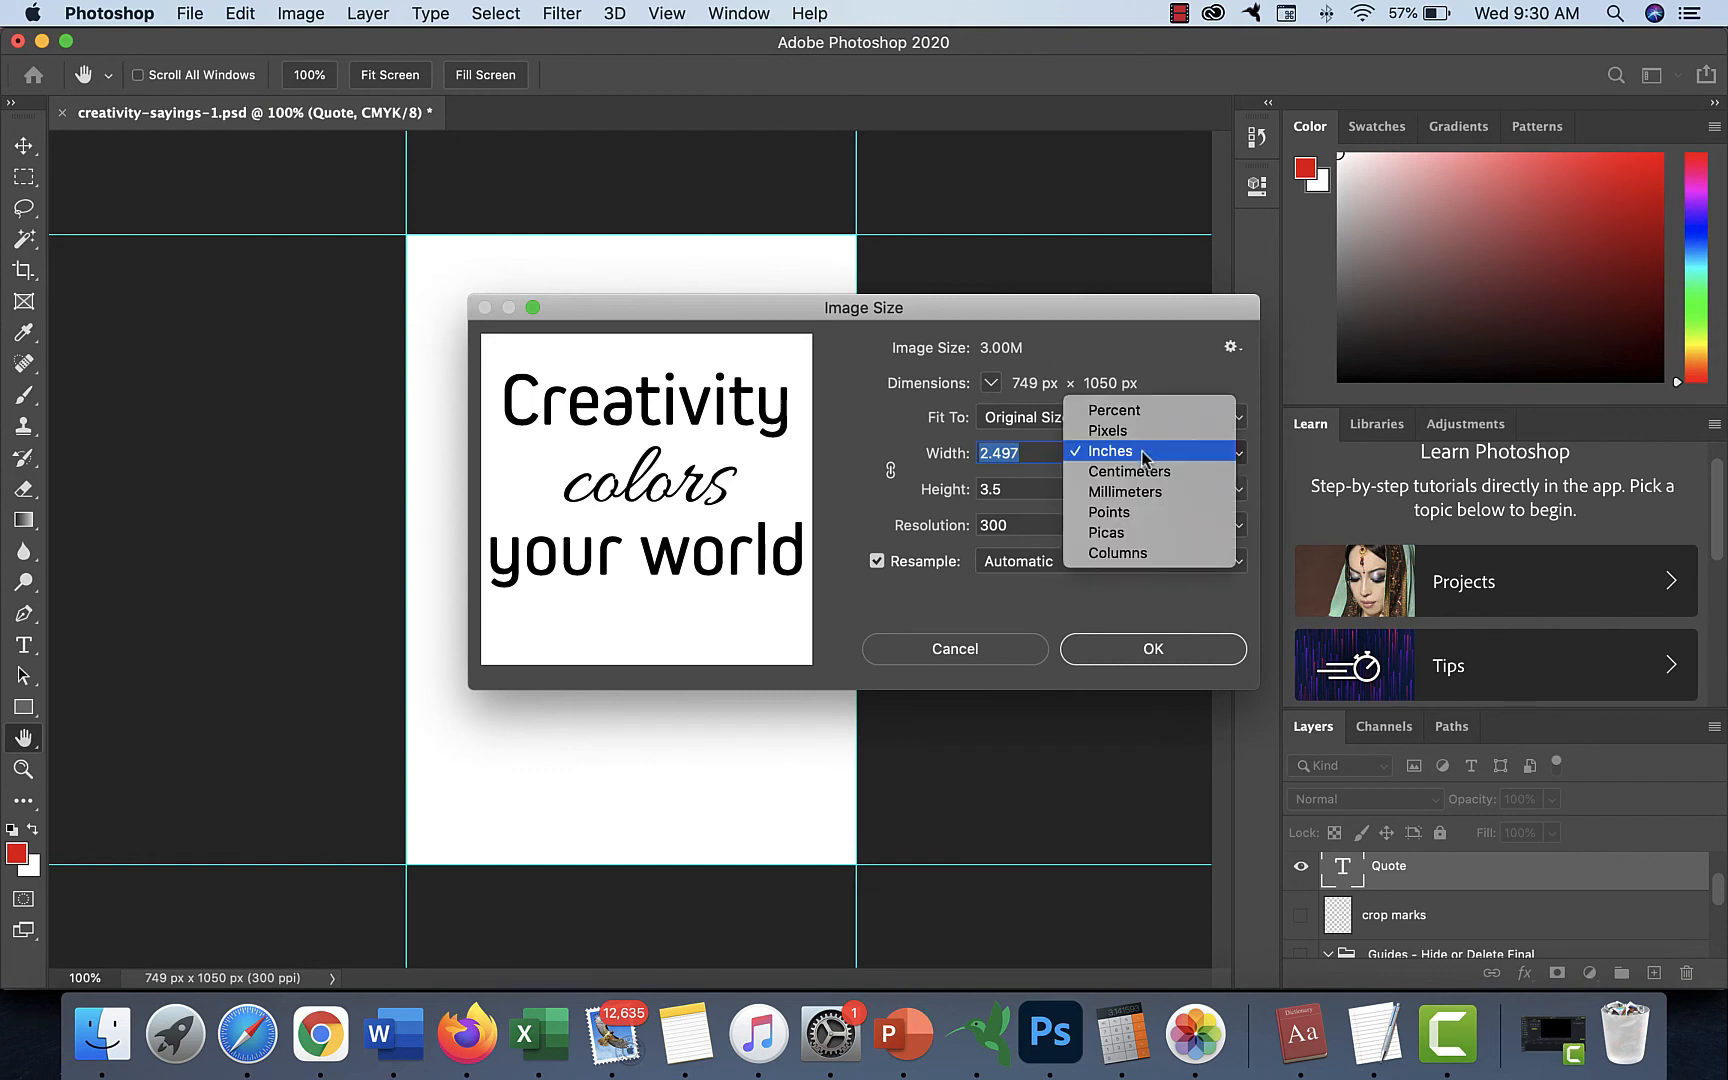
left_click(1145, 452)
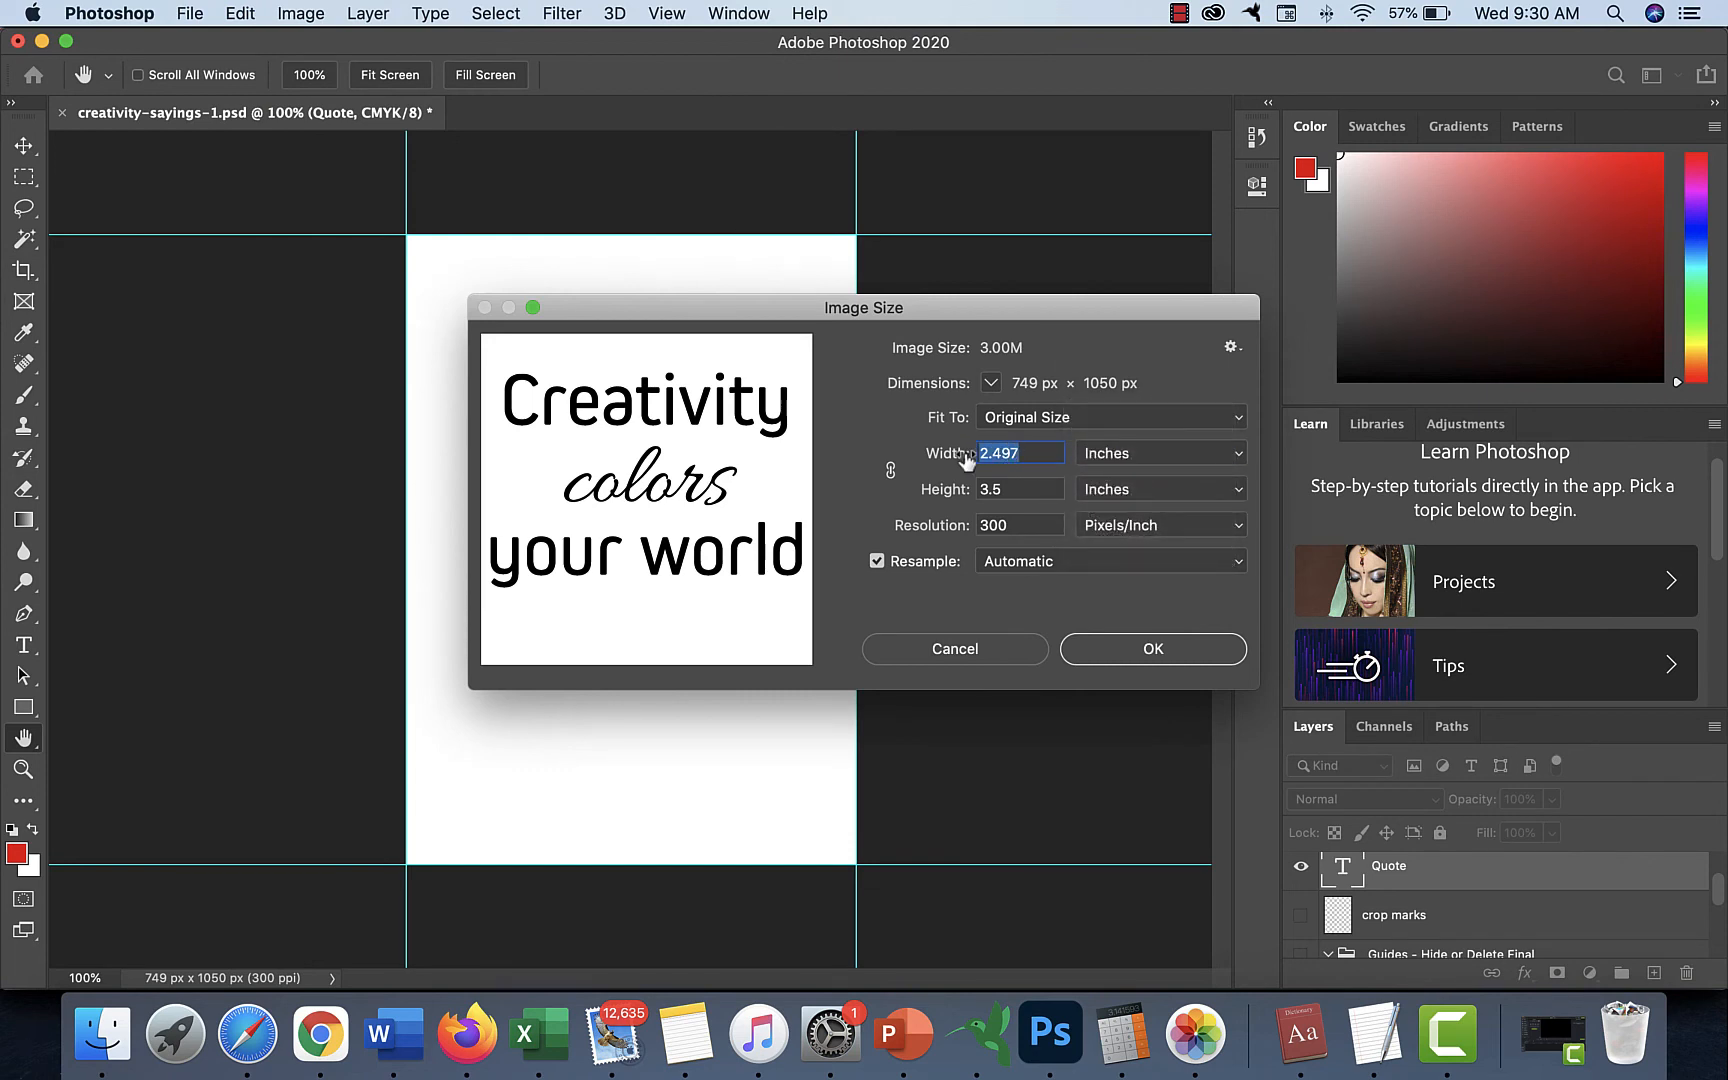
type("2.5")
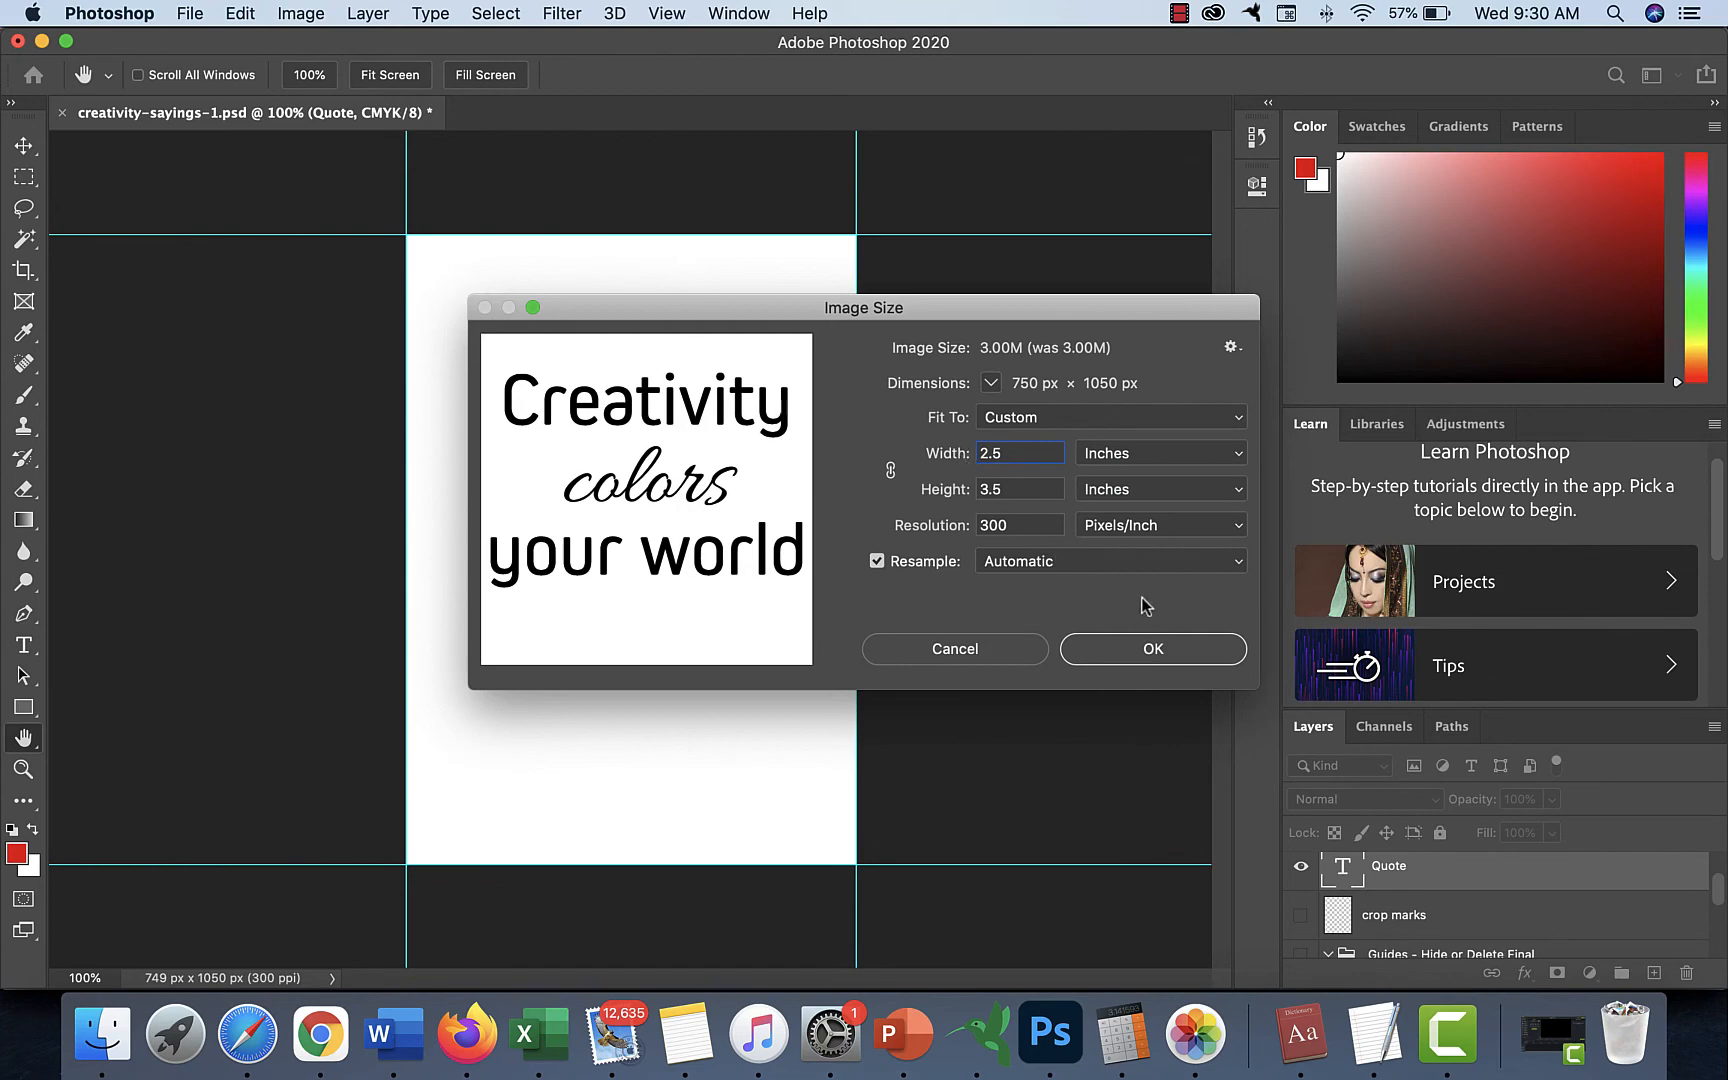
left_click(1147, 648)
key("c")
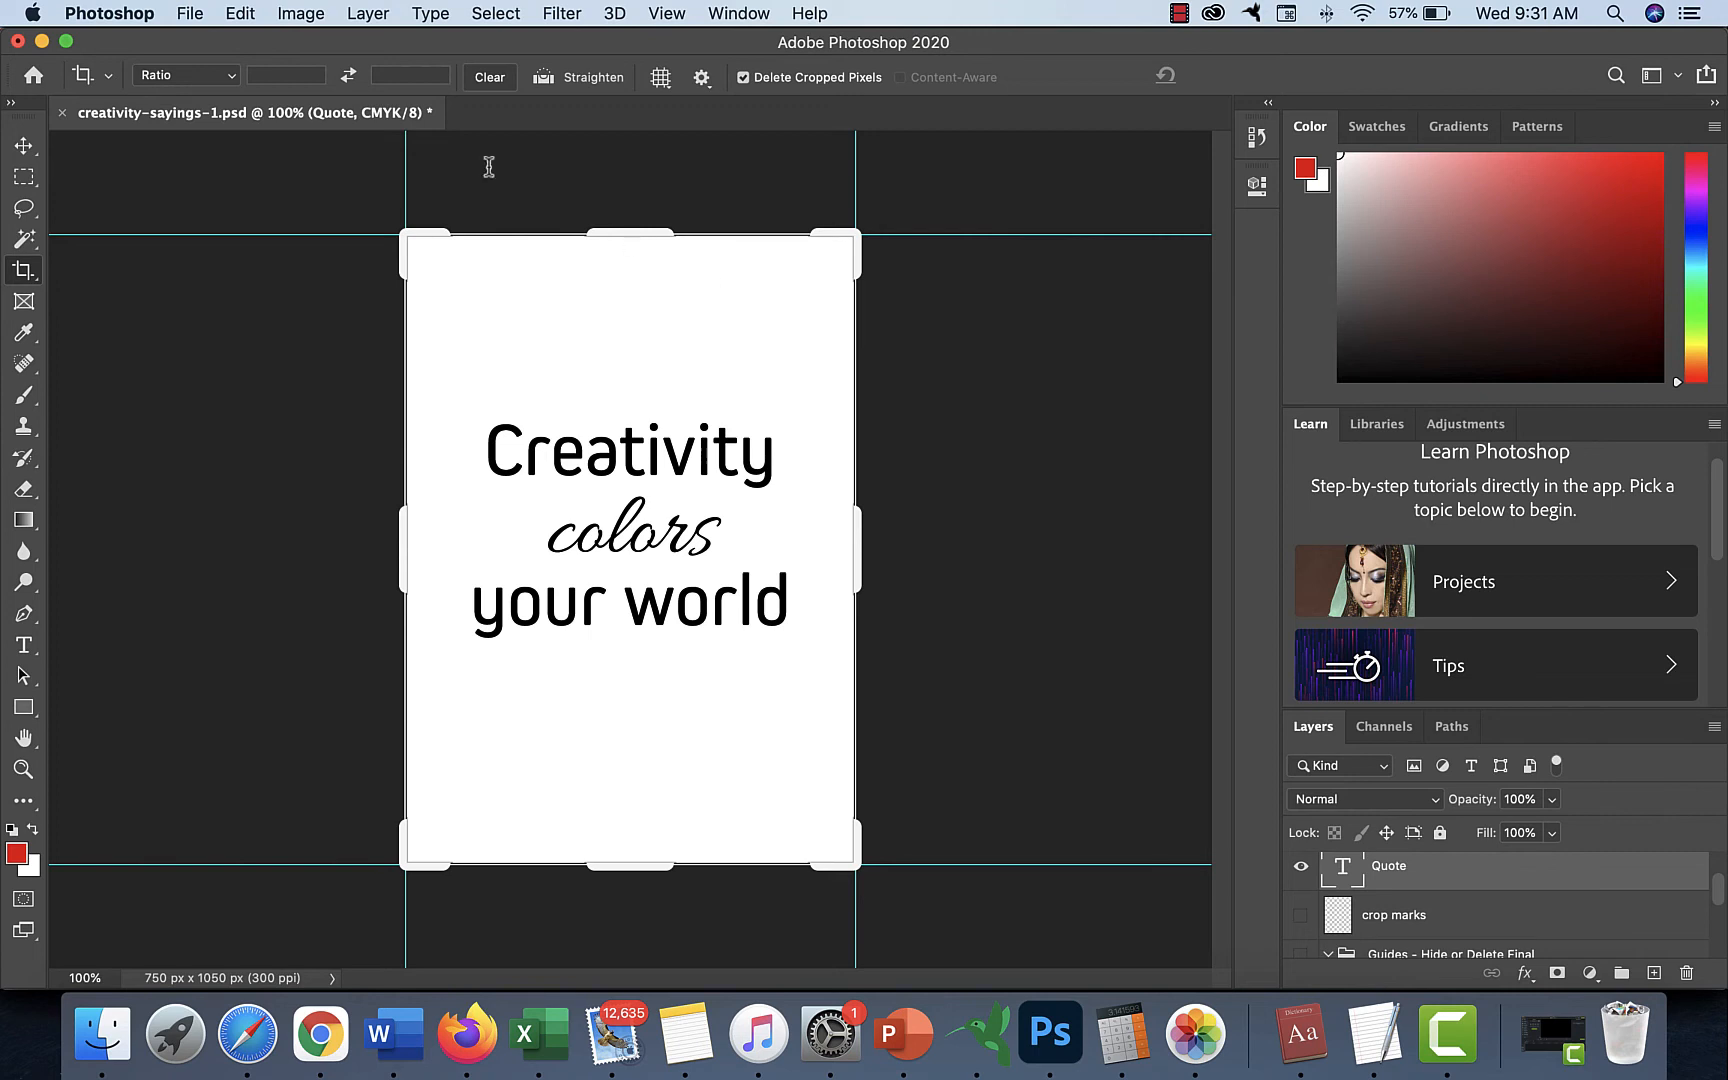
Step: Choose JPEG as the format for saving a copy of creativity-sayings-1, and cancel without saving
left_click(190, 13)
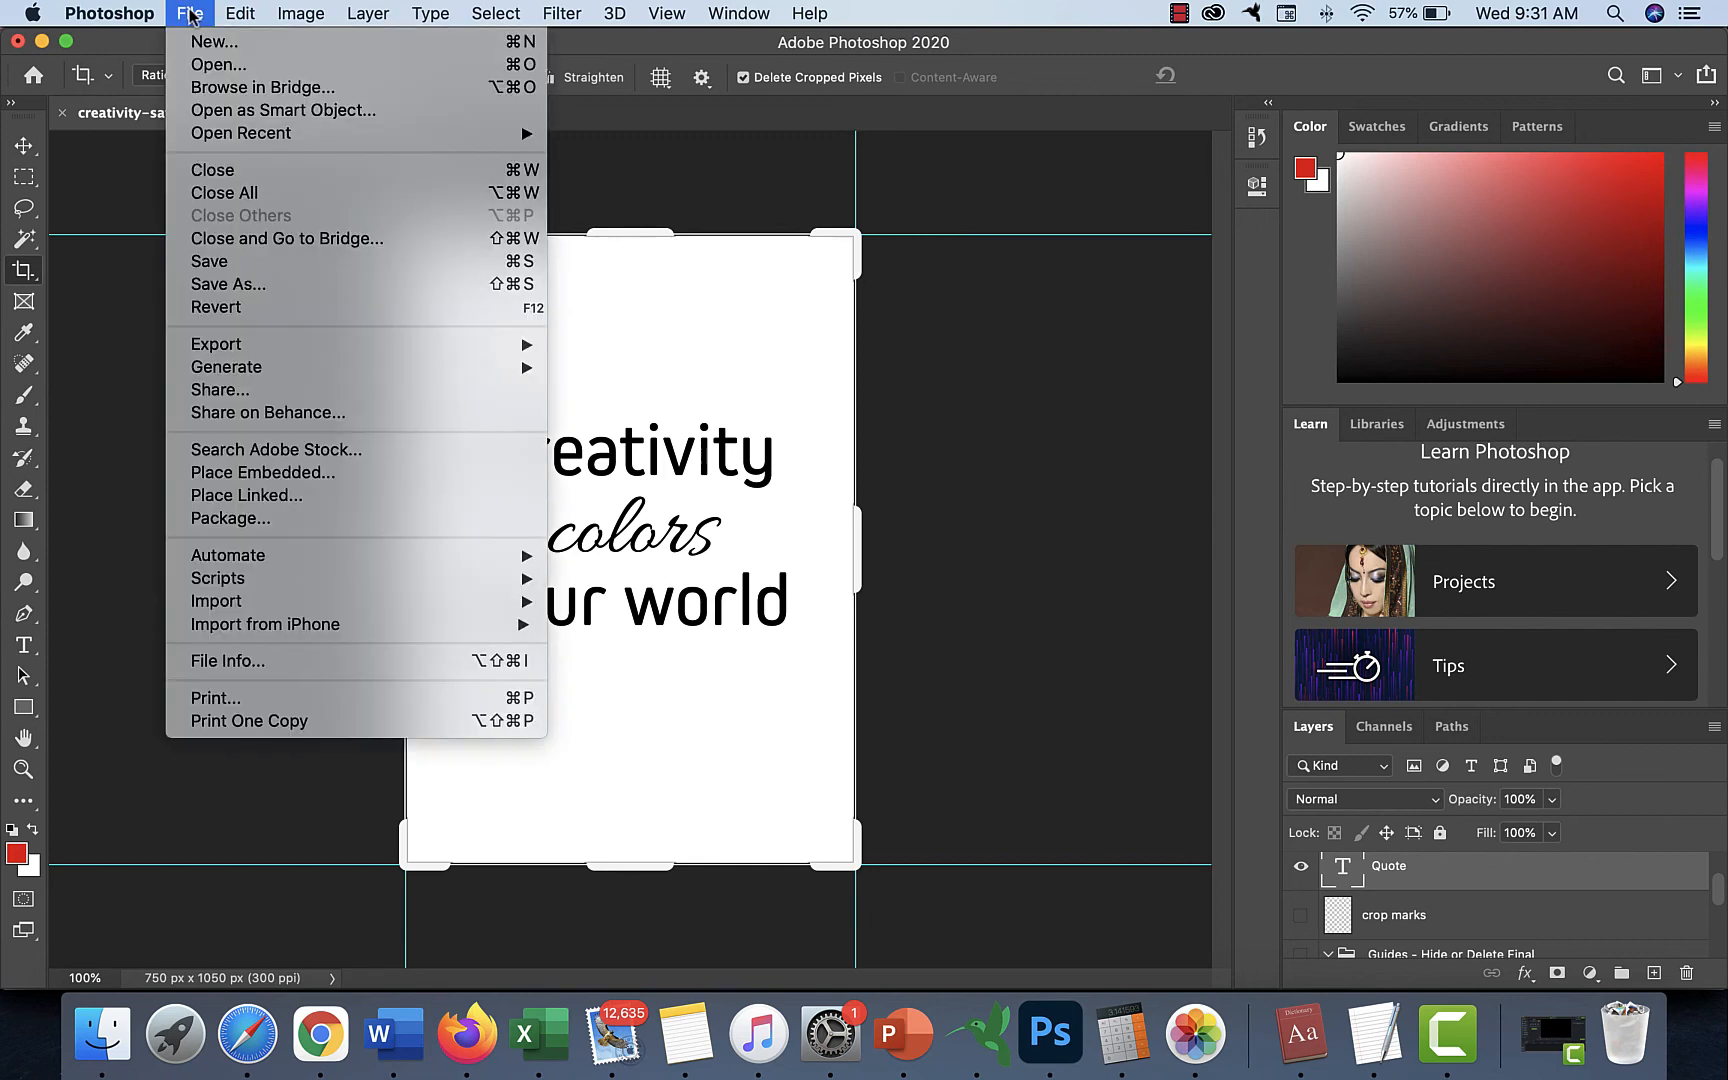
left_click(252, 289)
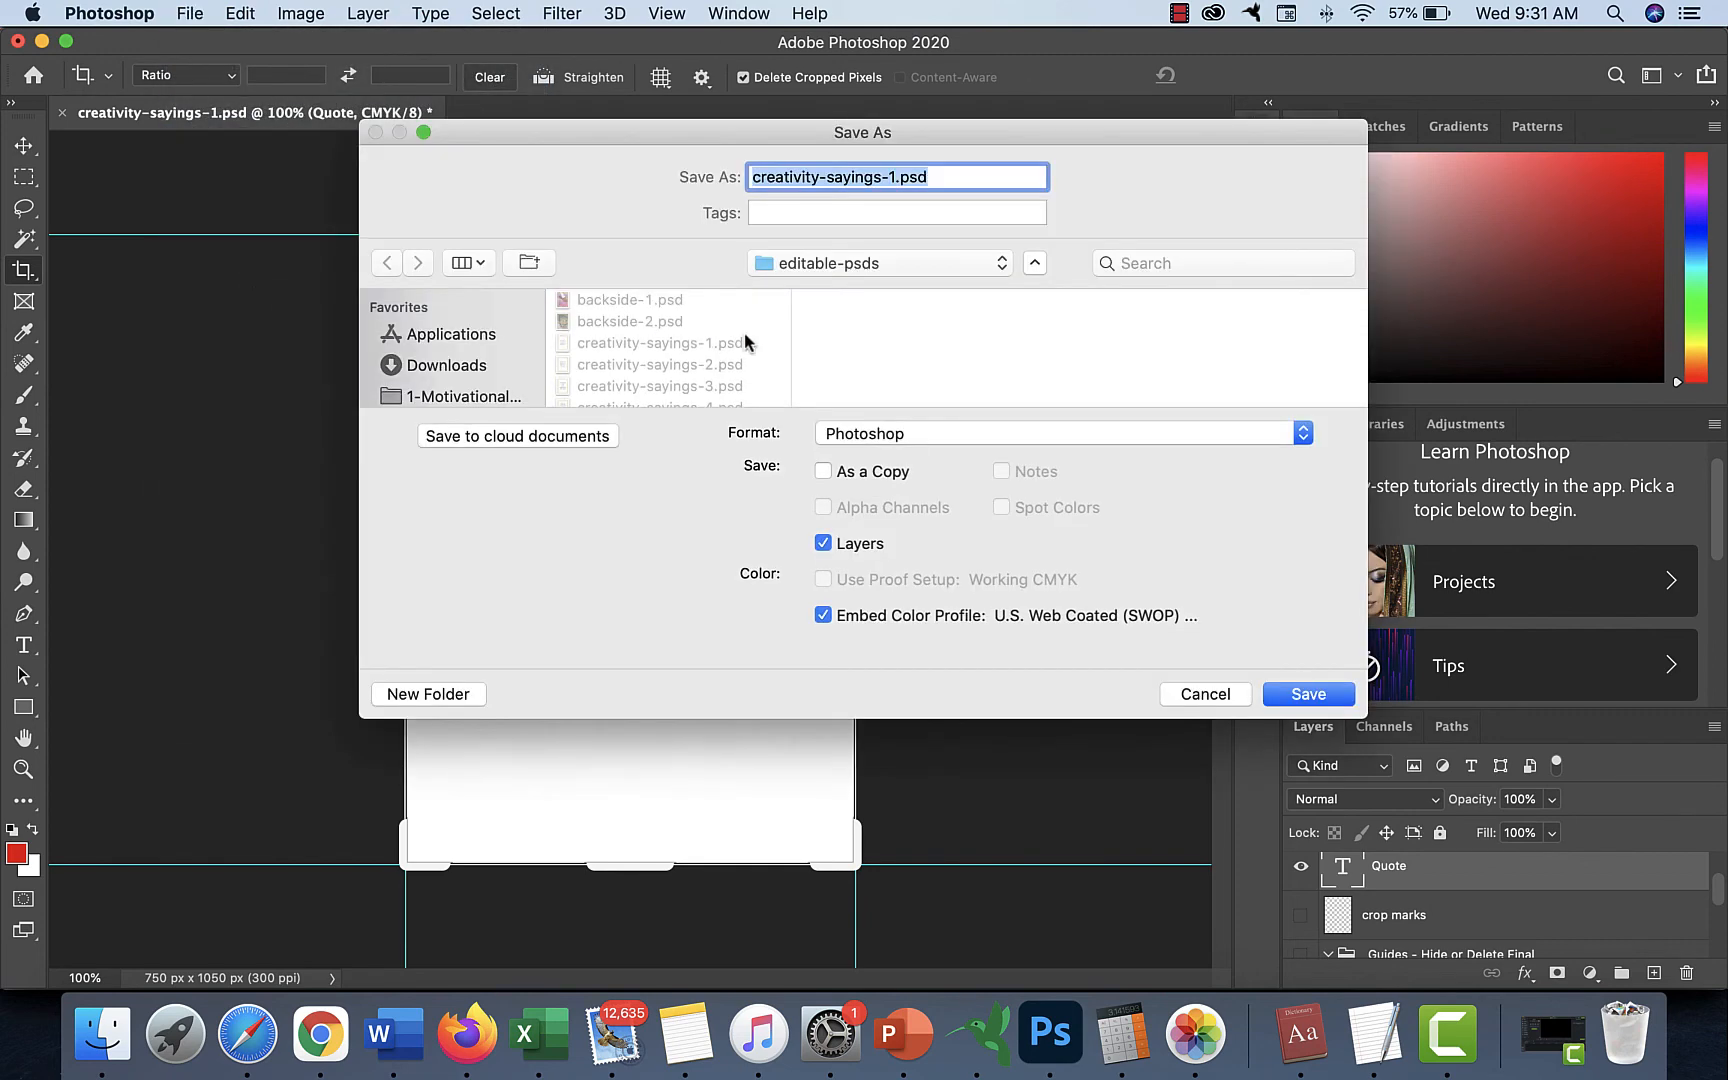
left_click(1072, 440)
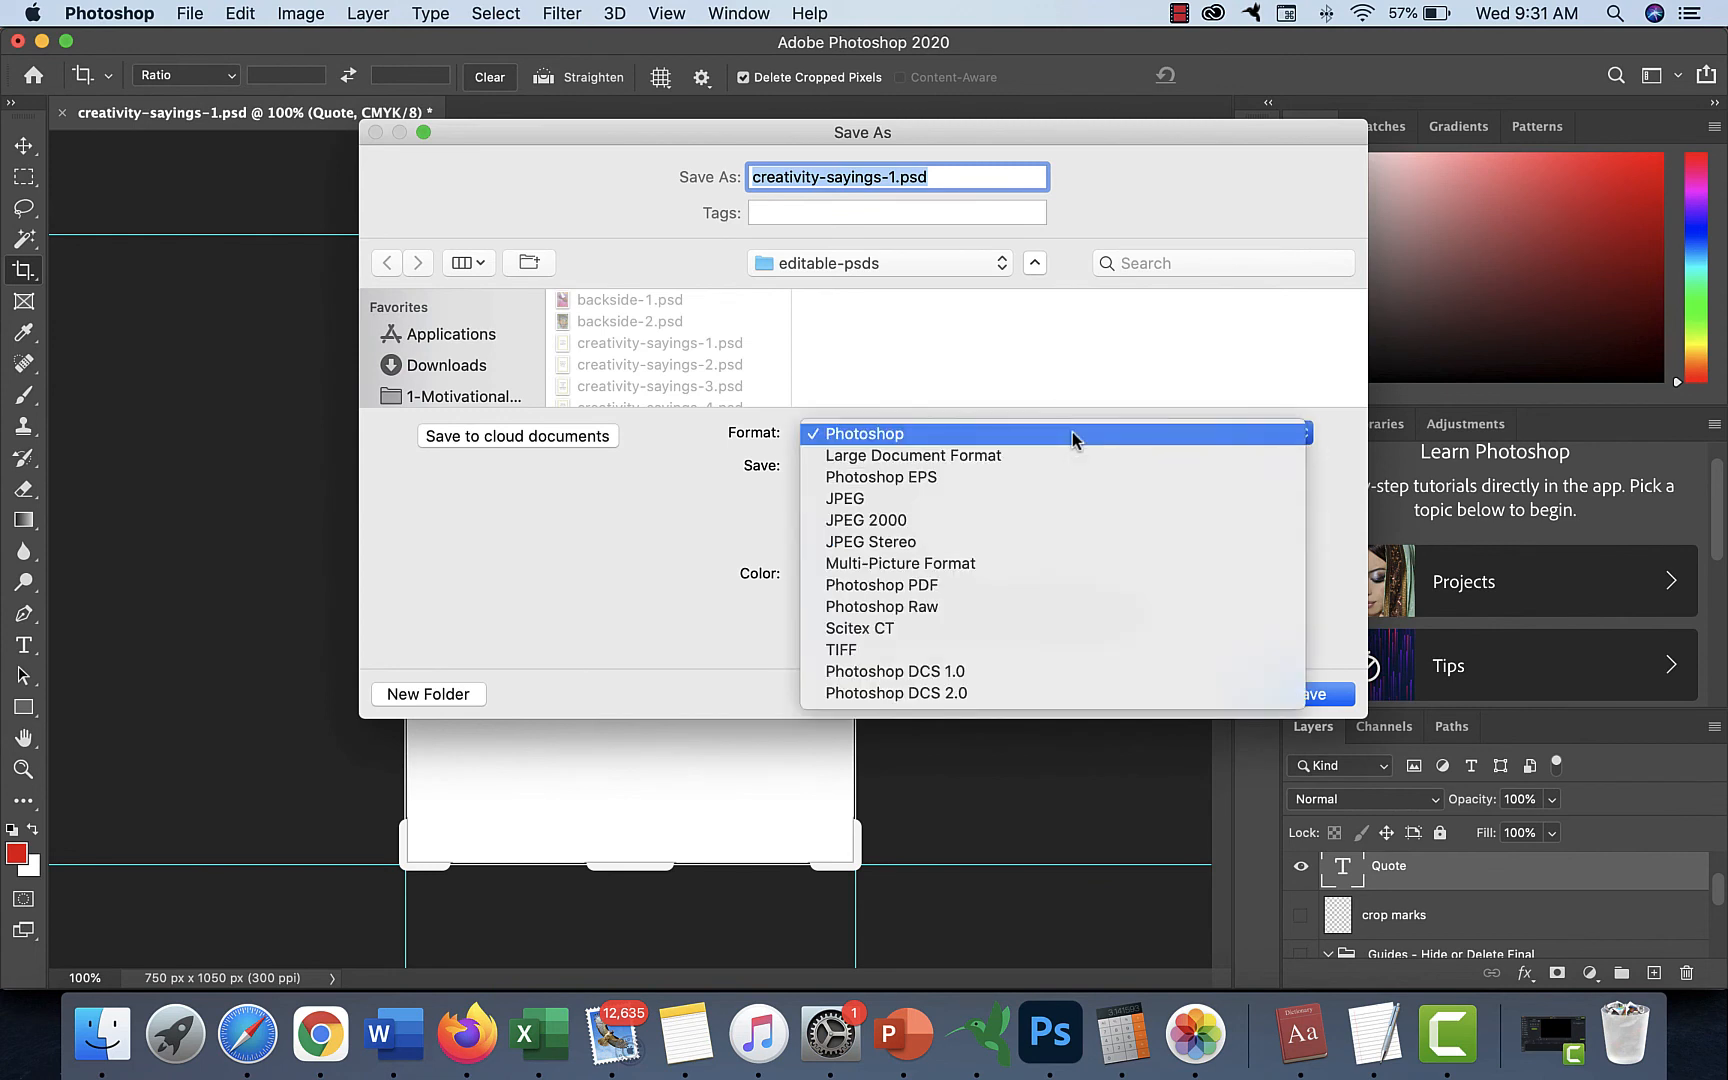
key("Return")
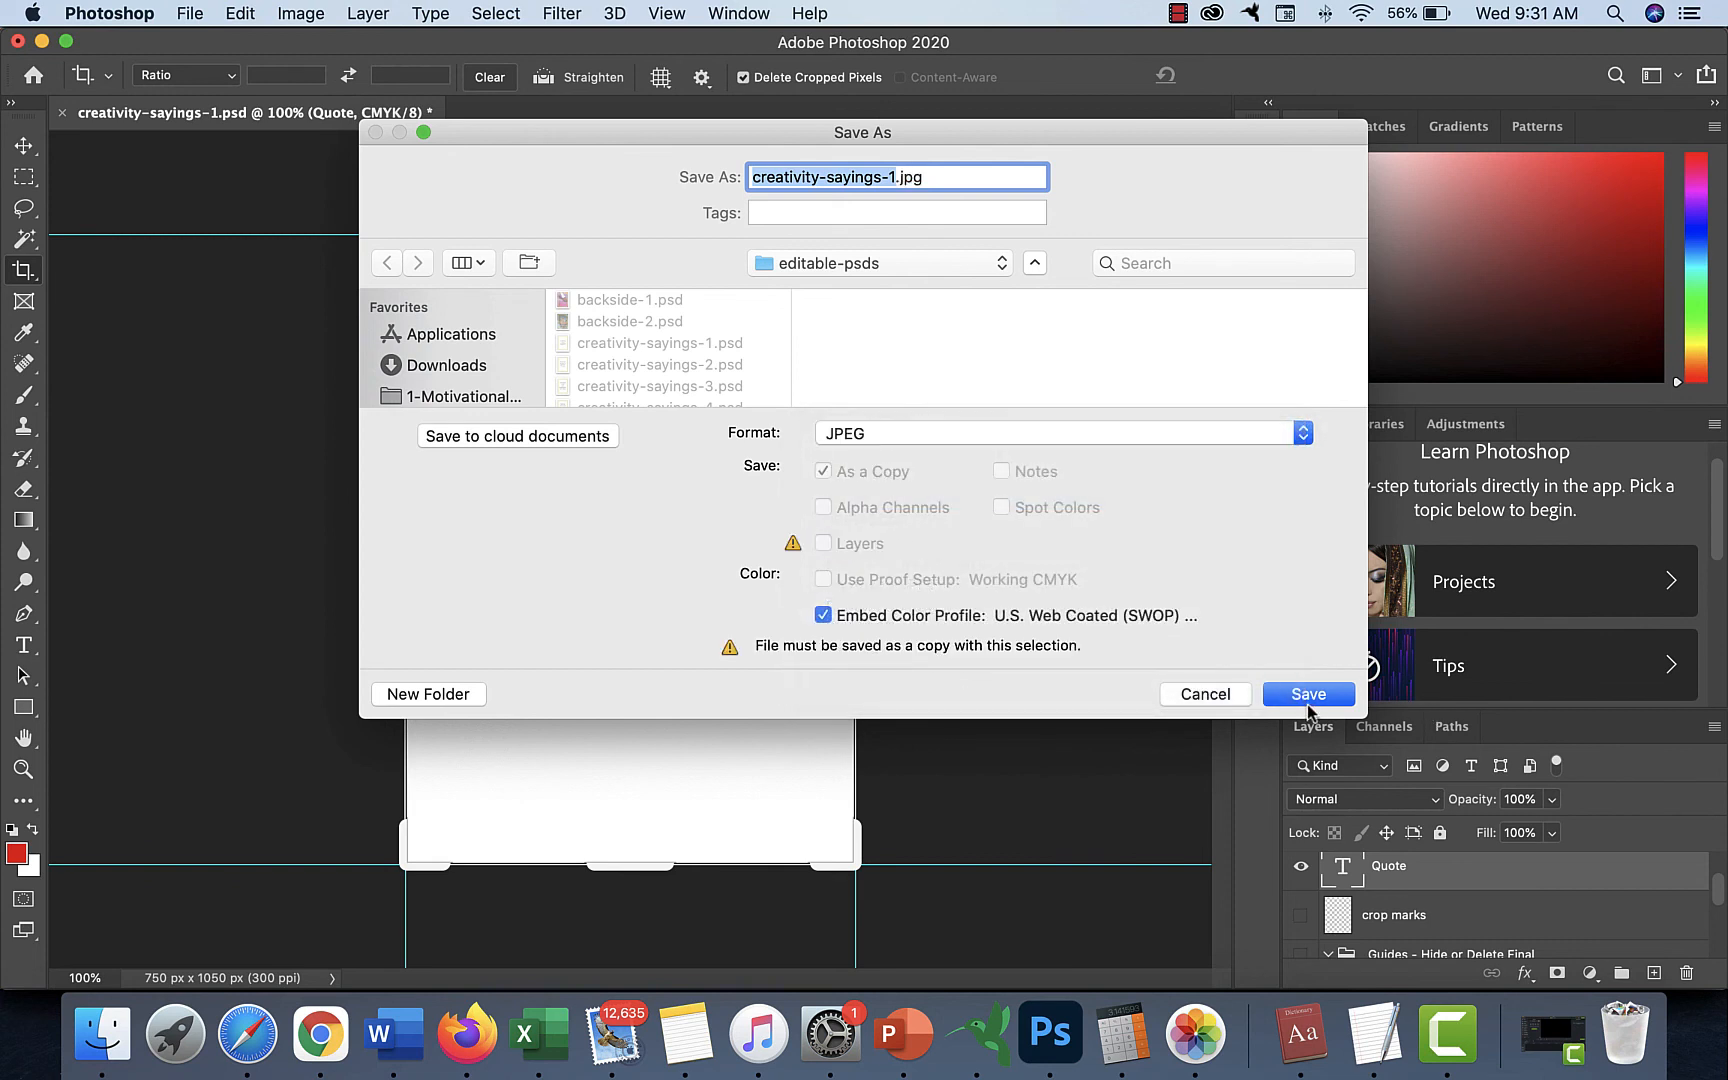
left_click(1193, 693)
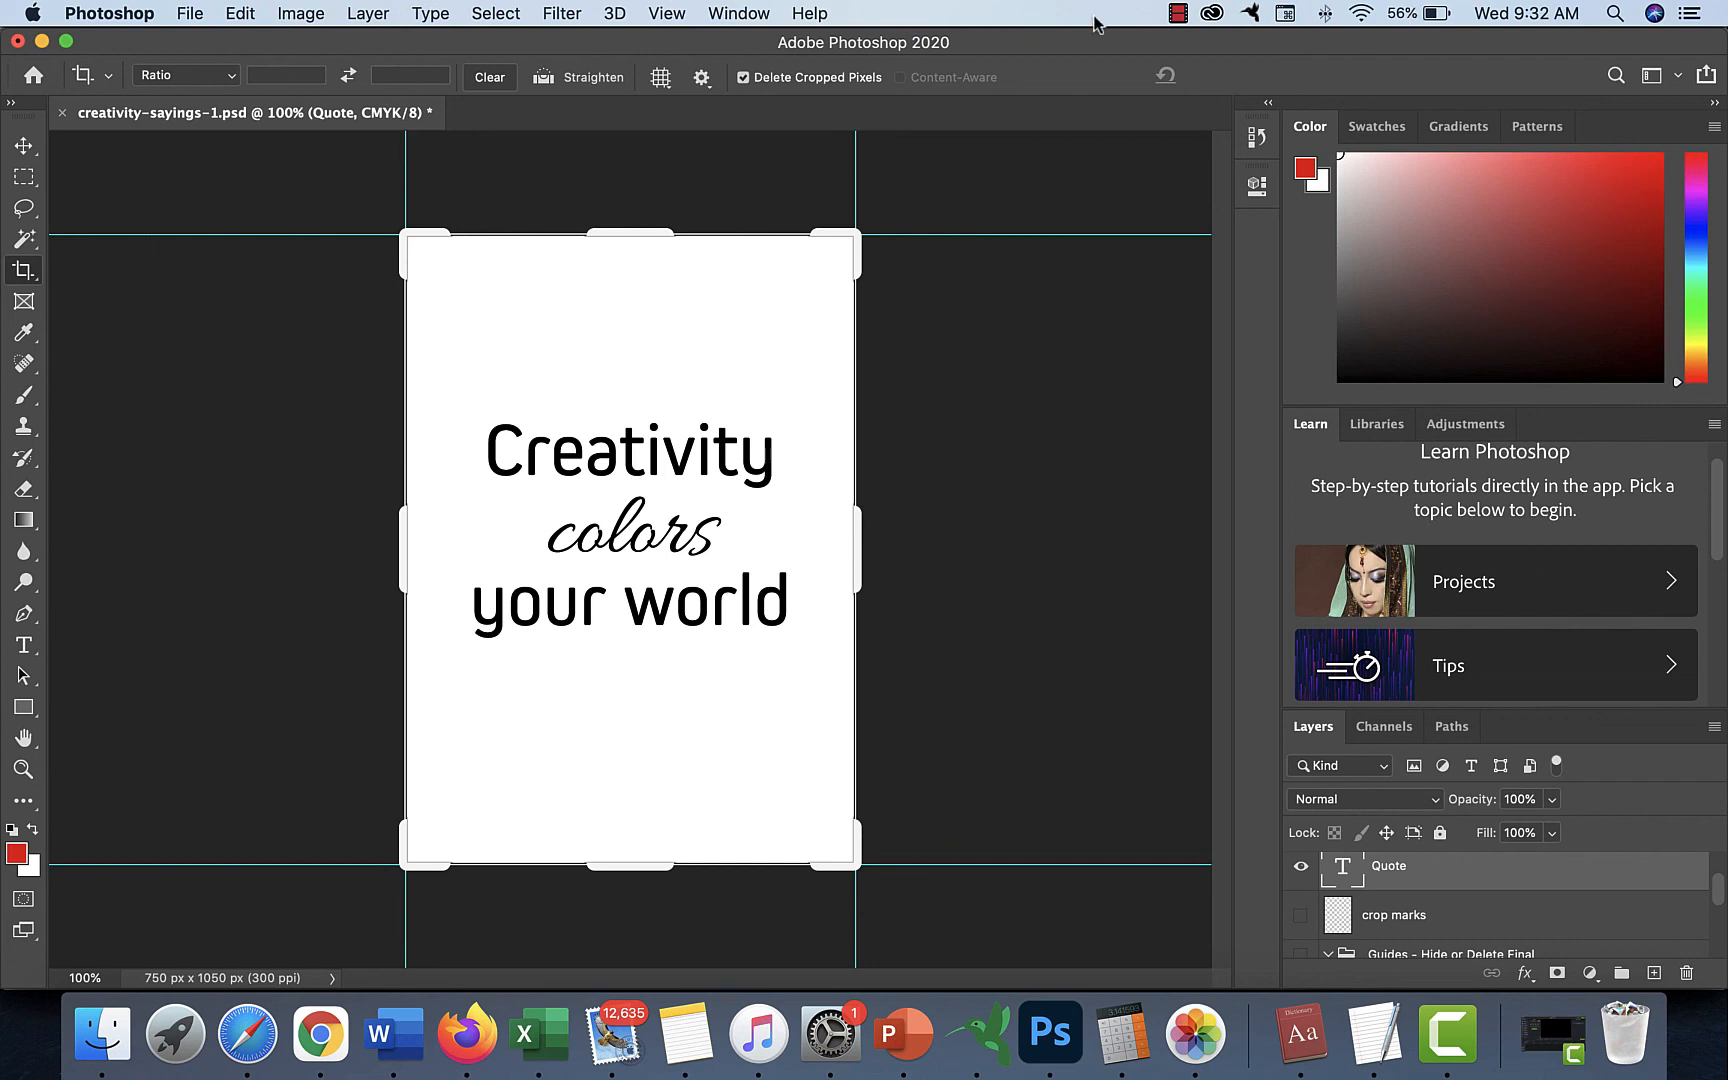
Step: Search the built-in help for "how to crop images" and close the help search
left_click(818, 13)
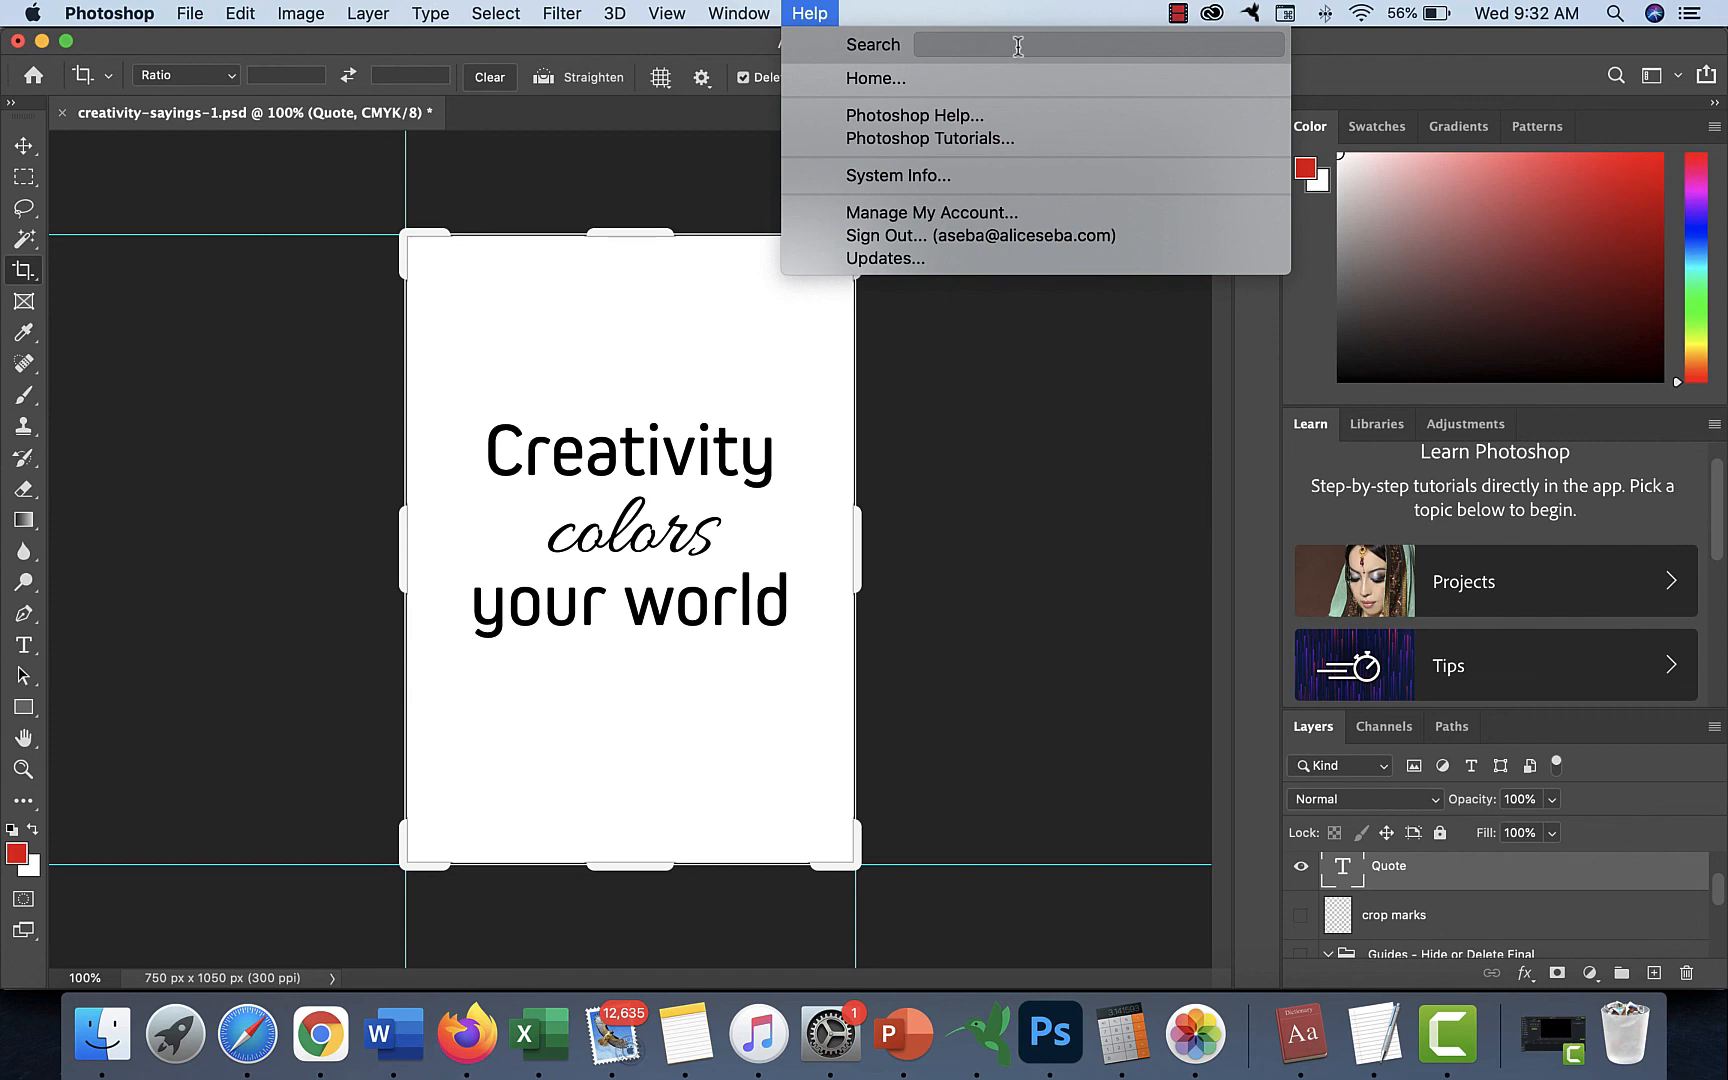
type("how to crop")
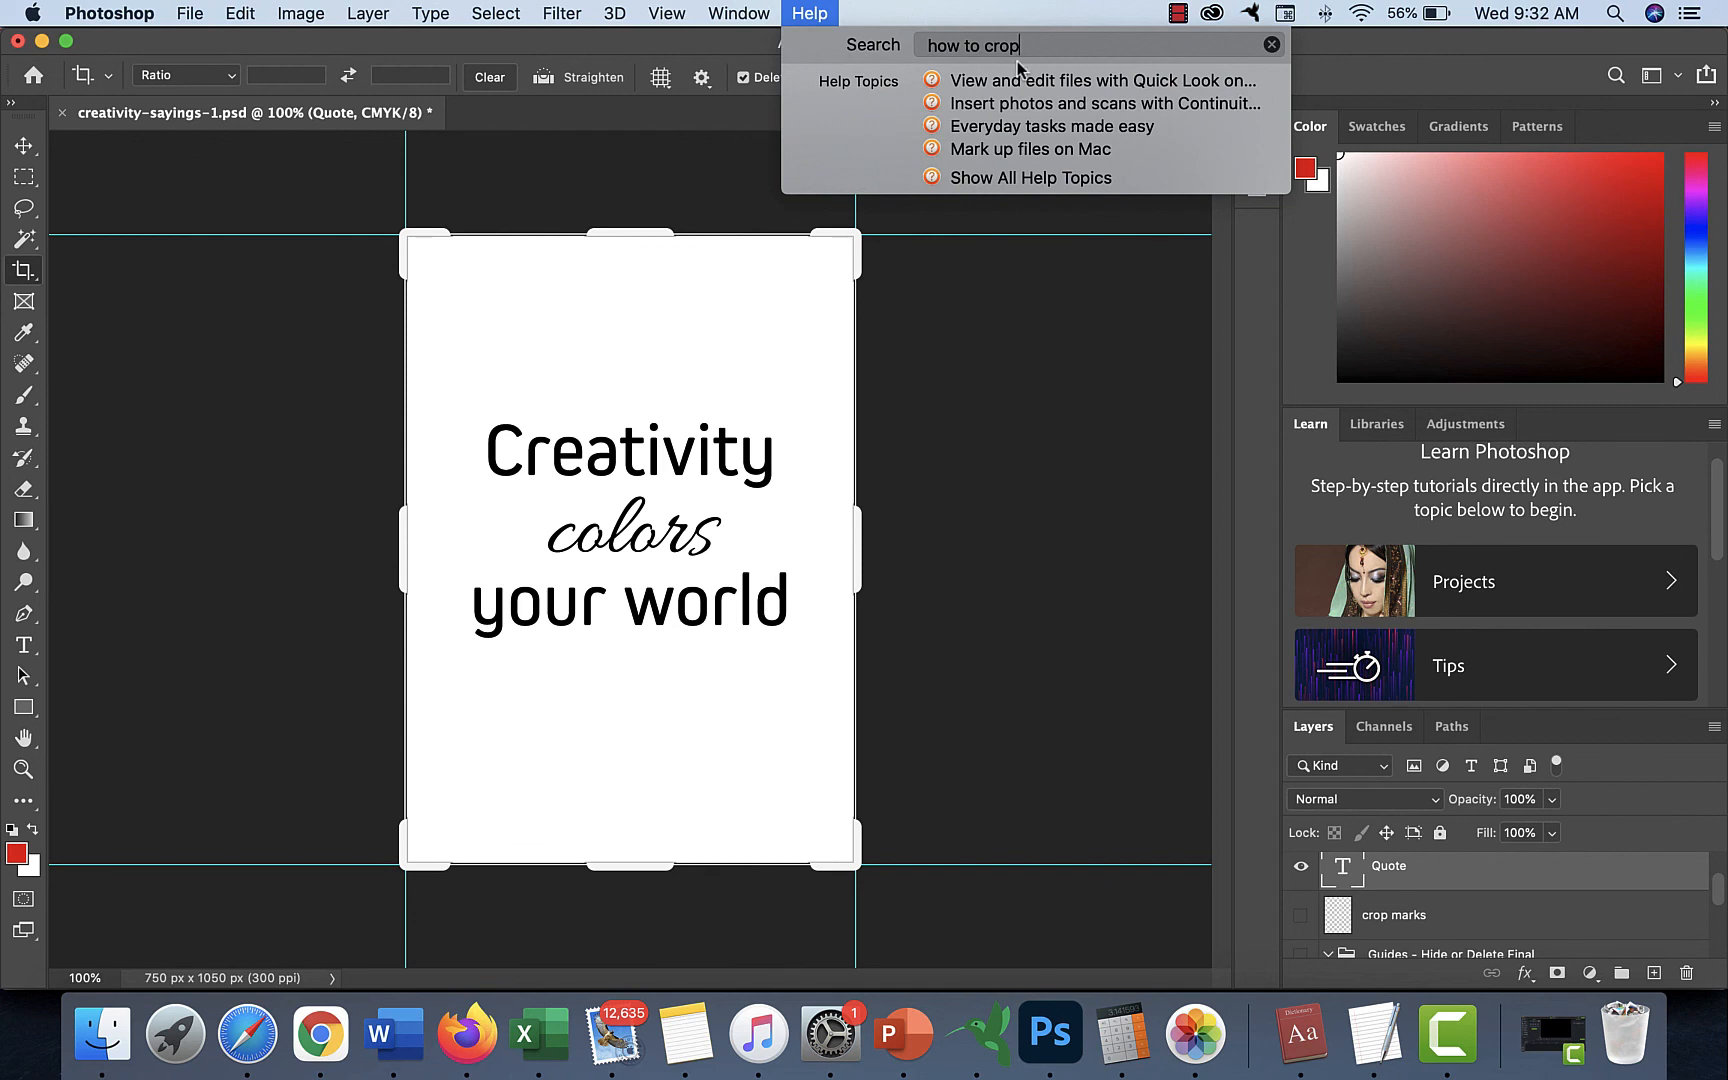
type(" images")
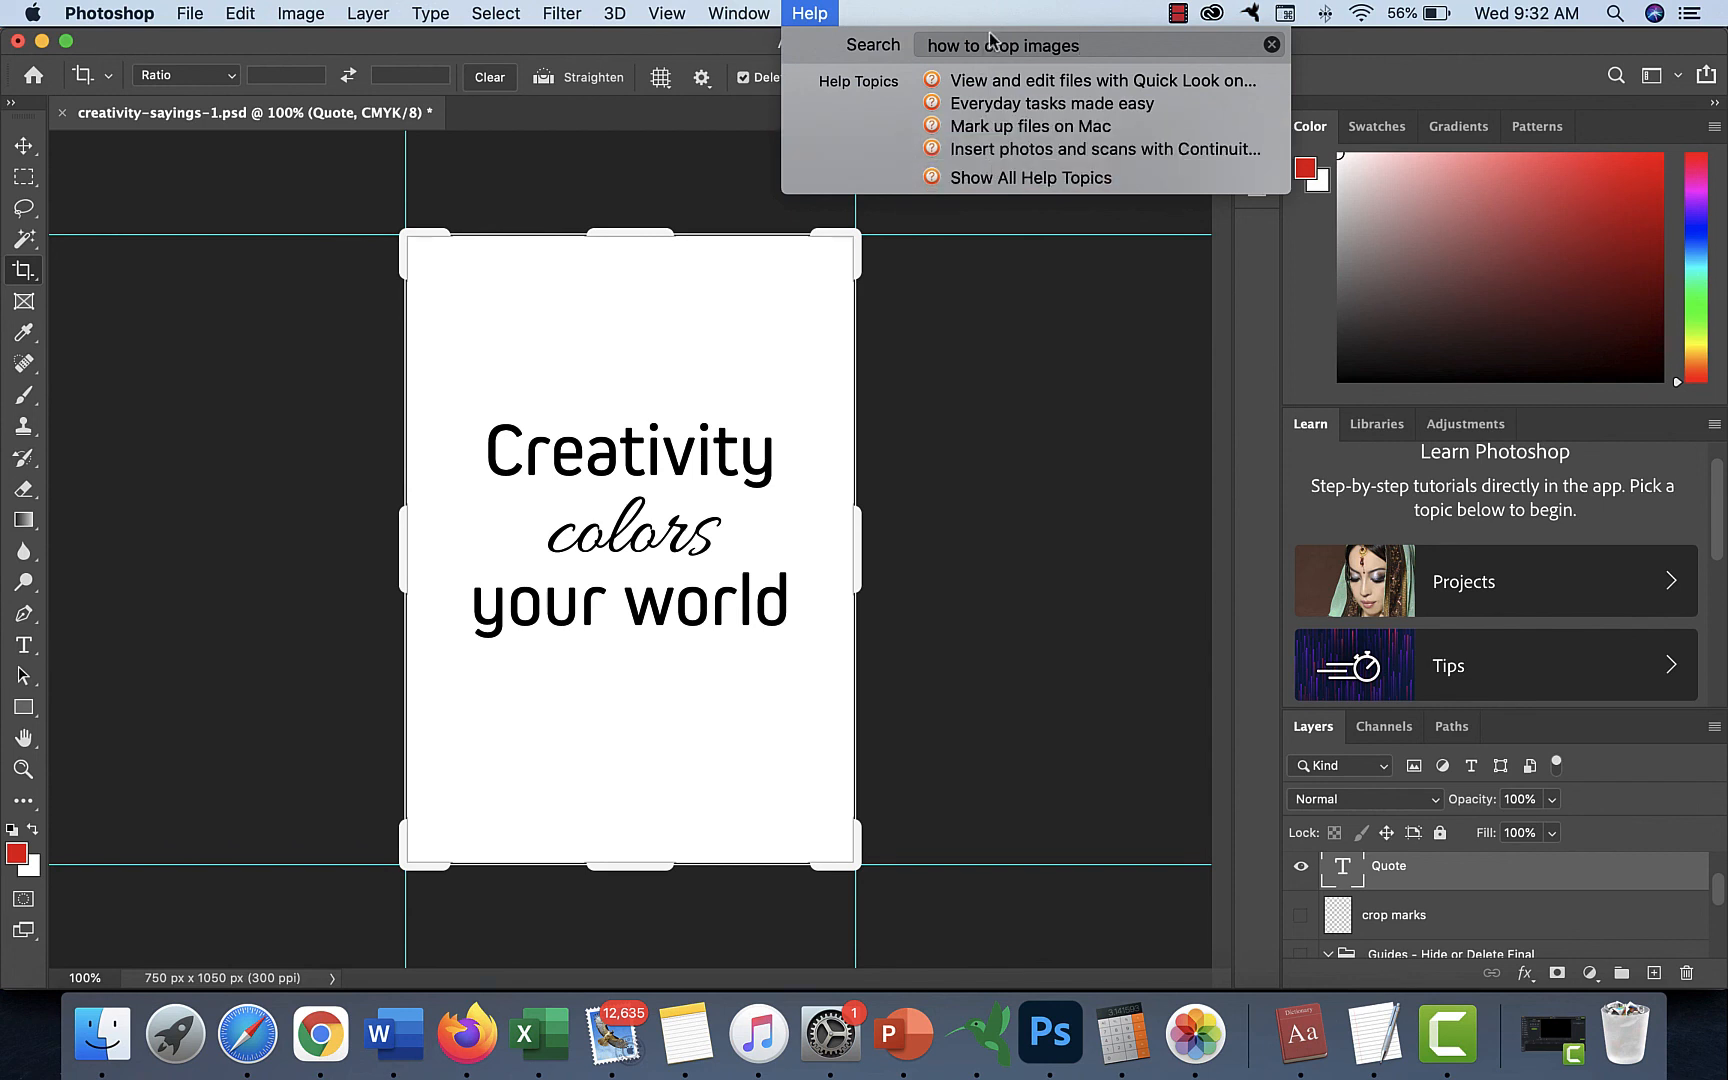
left_click_drag(1138, 44, 931, 36)
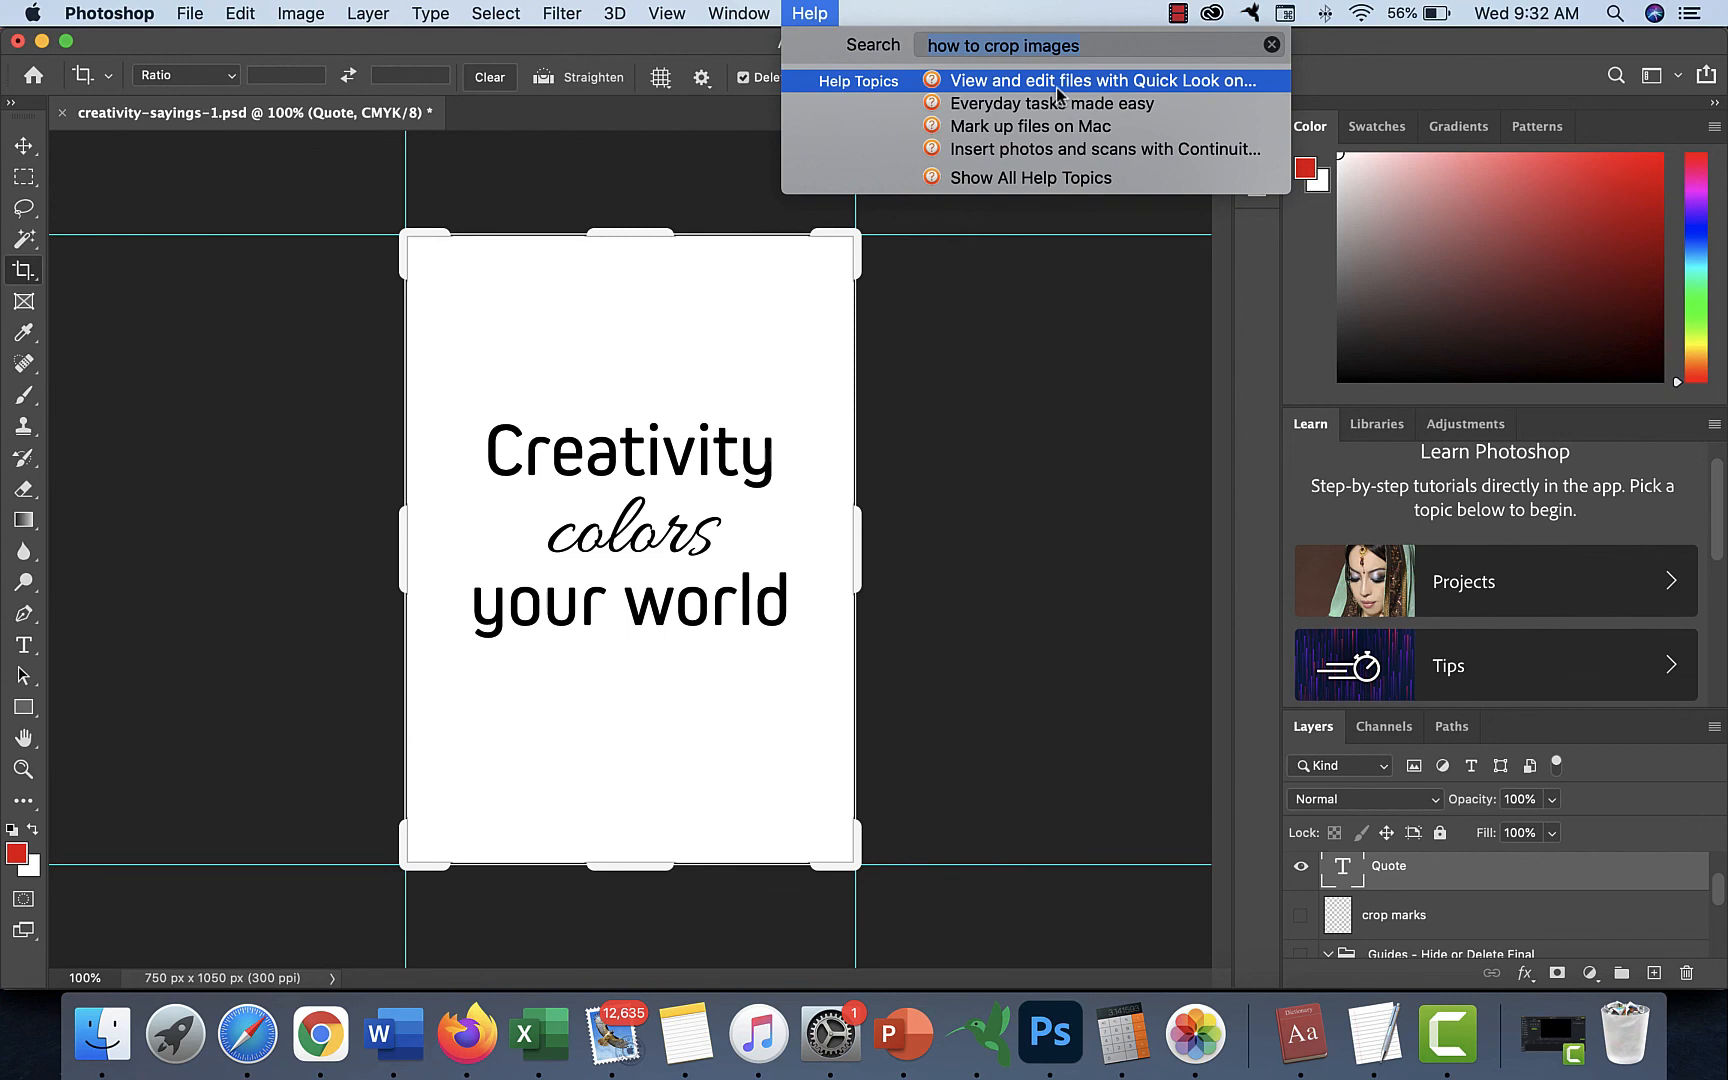
left_click(1009, 12)
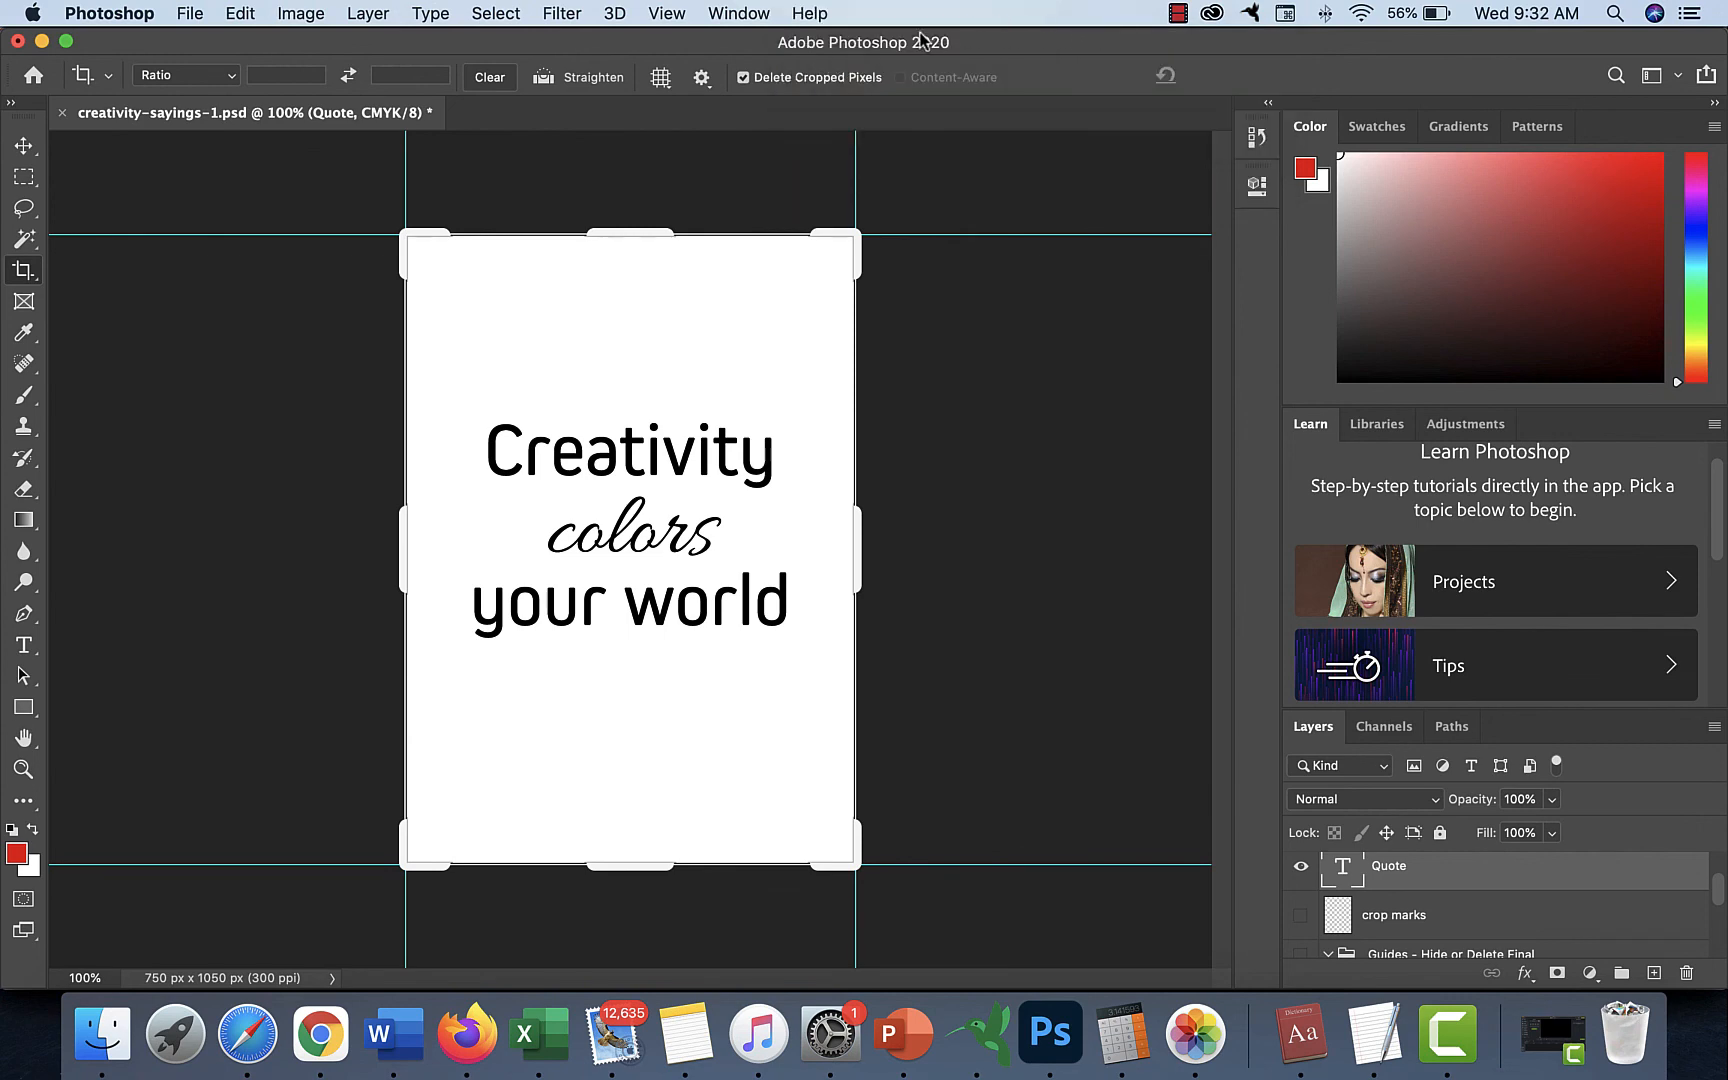
left_click(240, 14)
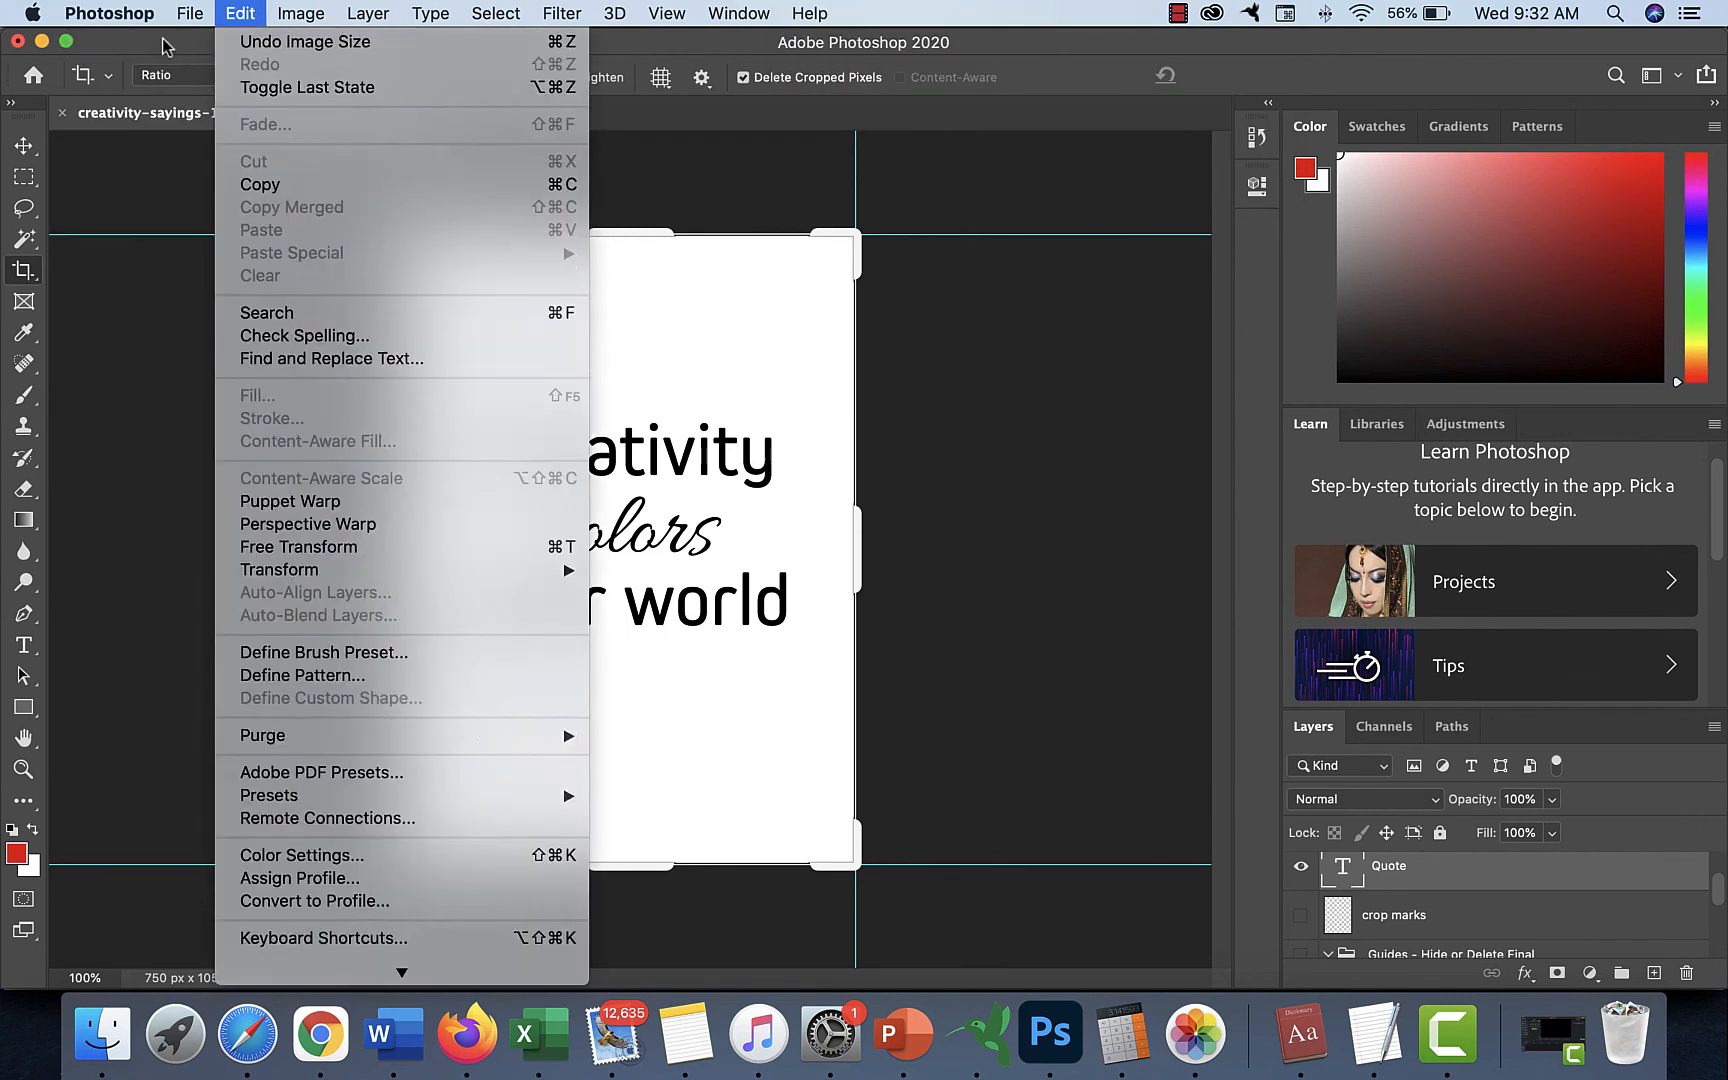
mouse_move(190, 14)
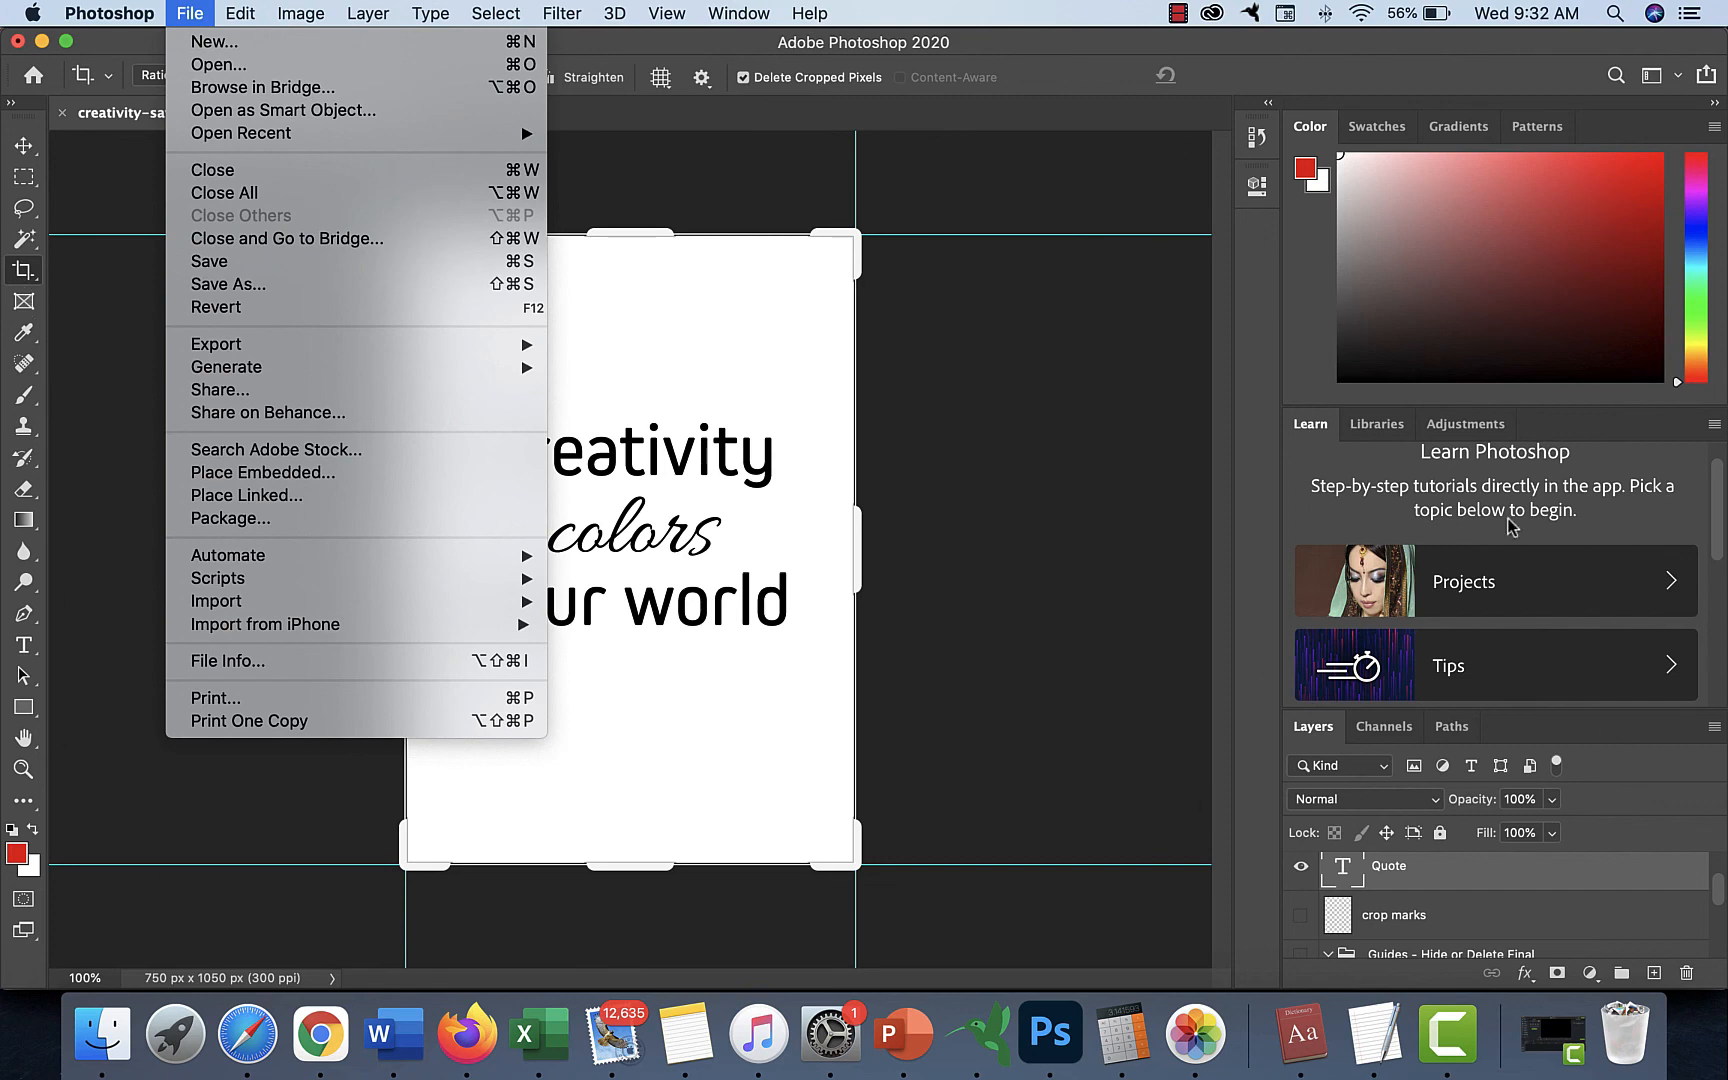
left_click(1041, 458)
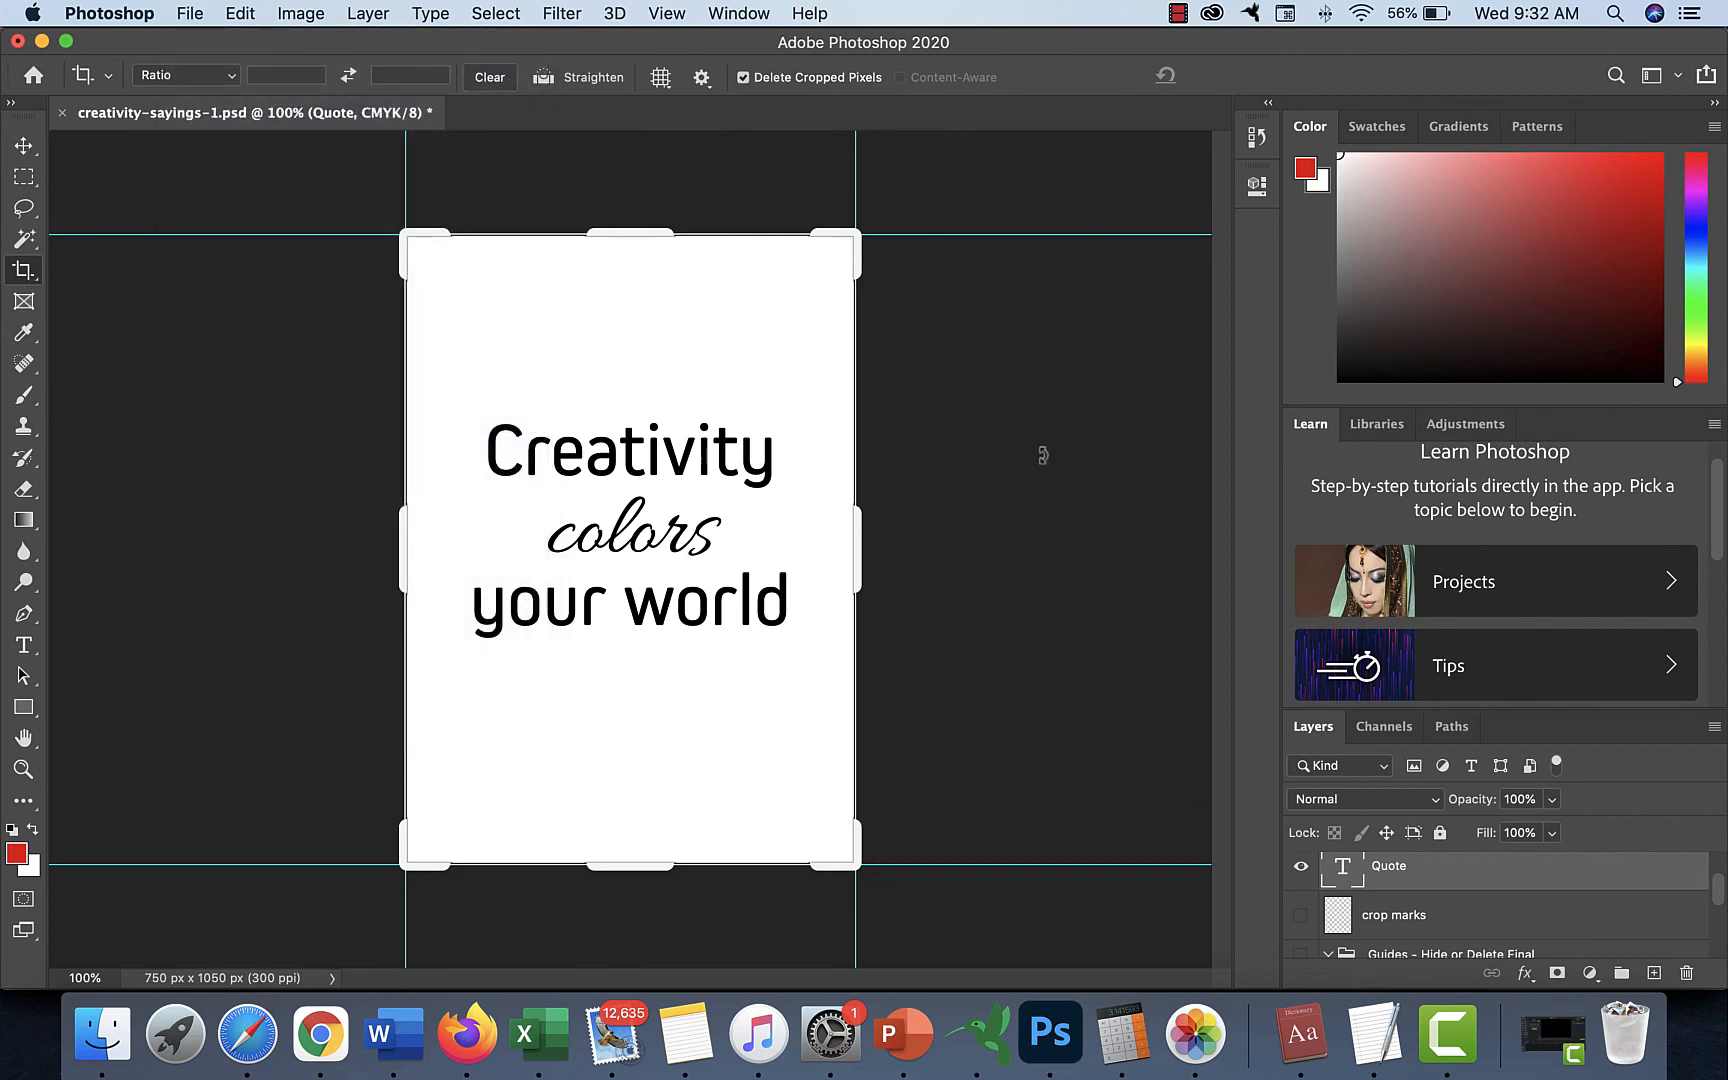